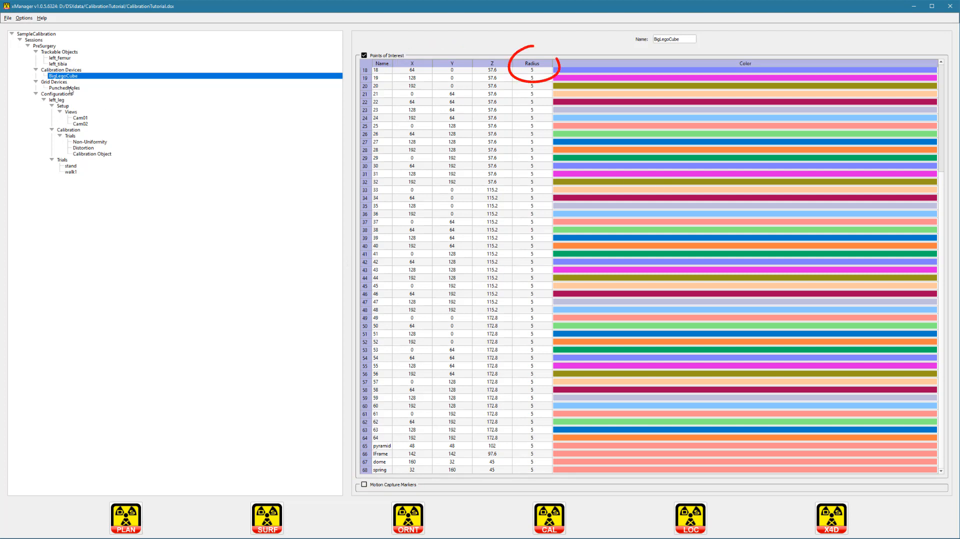
- Examine the PunchedHoles grid device, the source to image distances, and the raw camera files of the calibration, stand and walk1 trials
{"action": "left_click", "coordinate": [71, 89]}
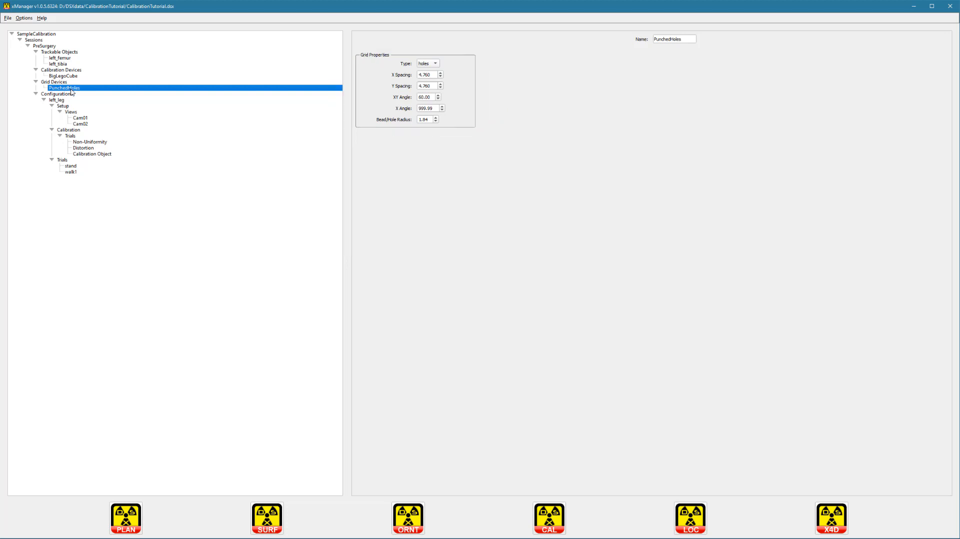
{"action": "left_click", "coordinate": [77, 131]}
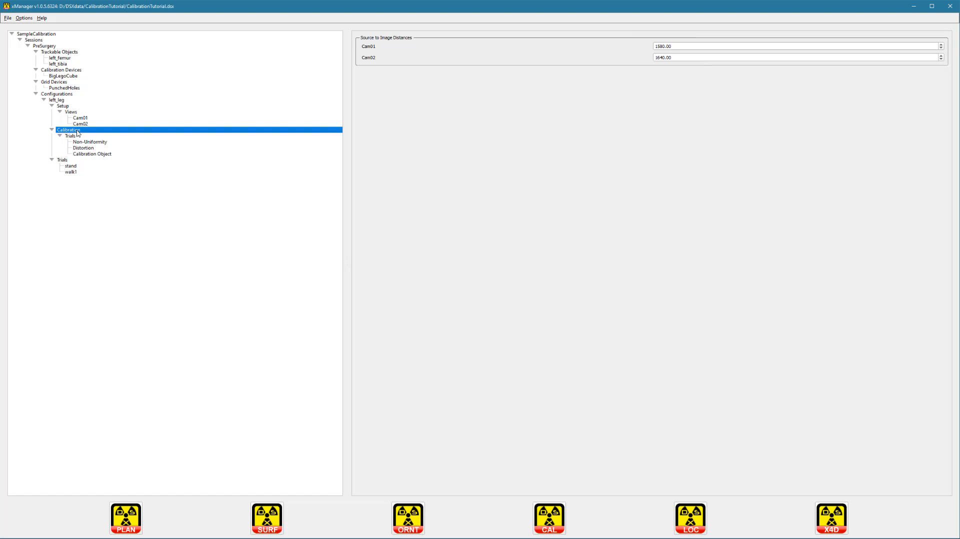
{"action": "left_click", "coordinate": [91, 143]}
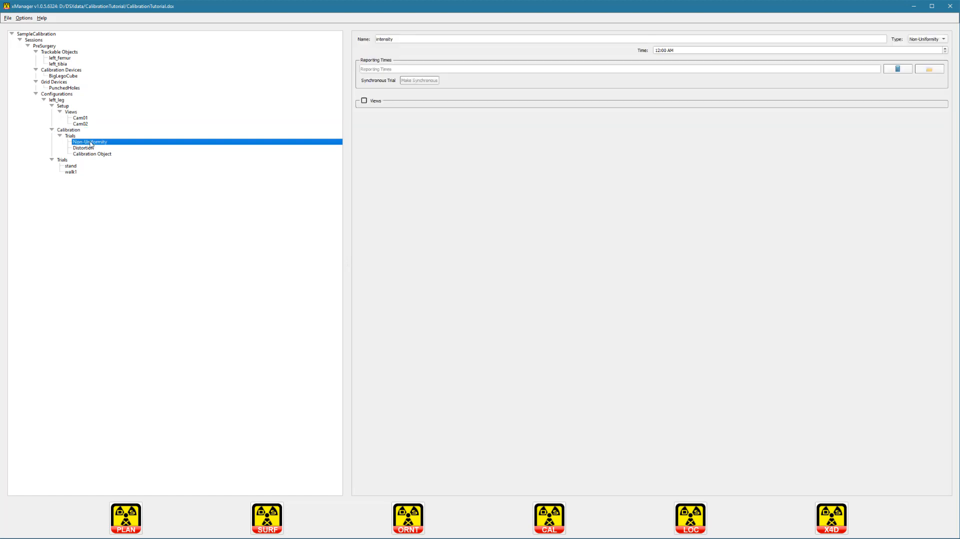
{"action": "left_click", "coordinate": [364, 101]}
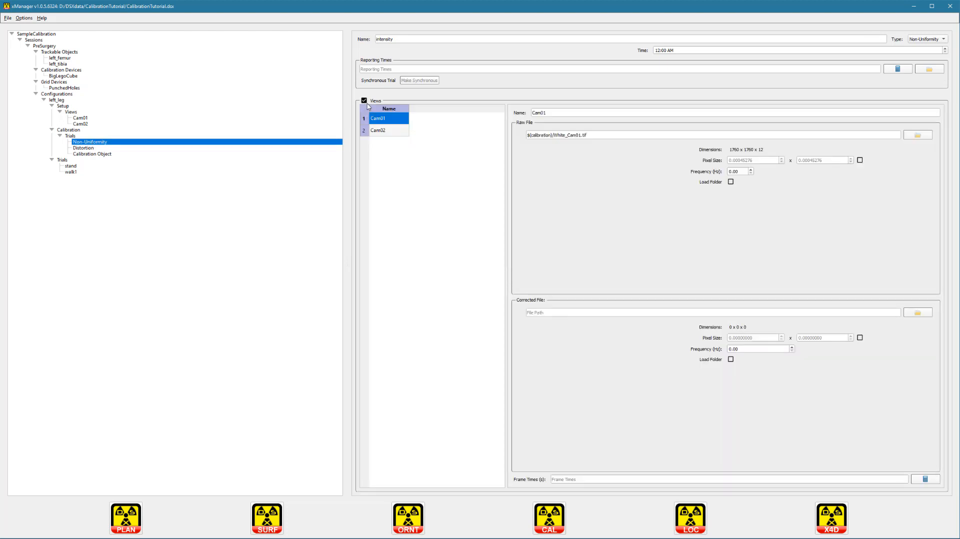
{"action": "left_click", "coordinate": [400, 132]}
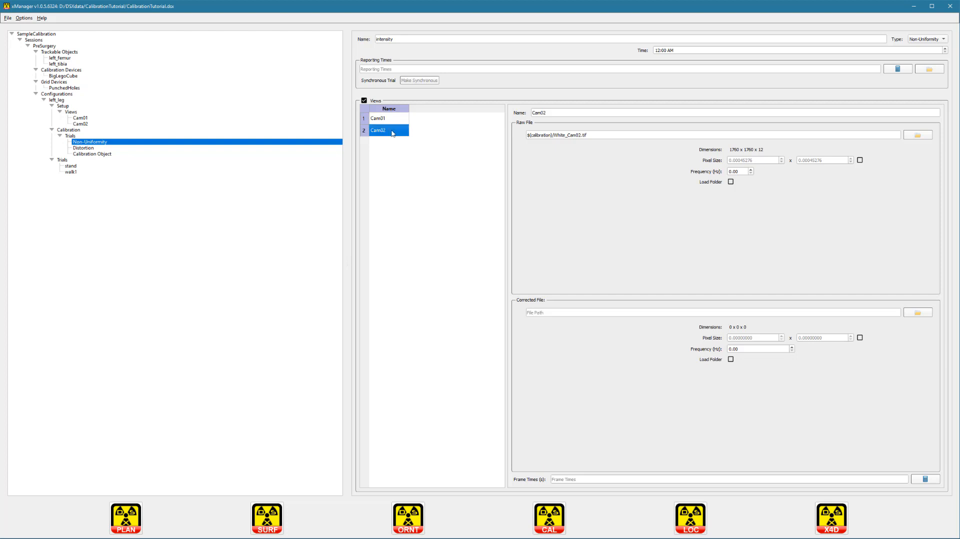
{"action": "left_click", "coordinate": [93, 149]}
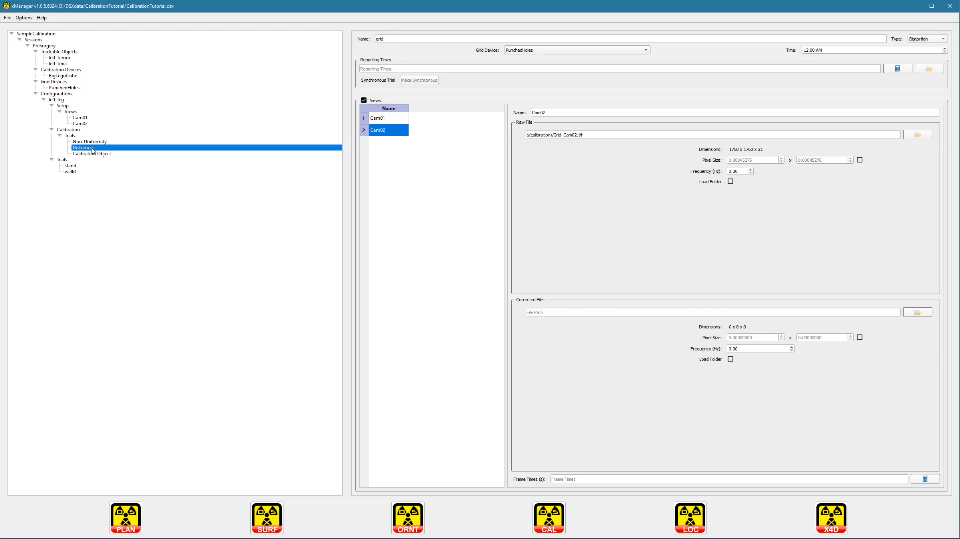
{"action": "left_click", "coordinate": [91, 155]}
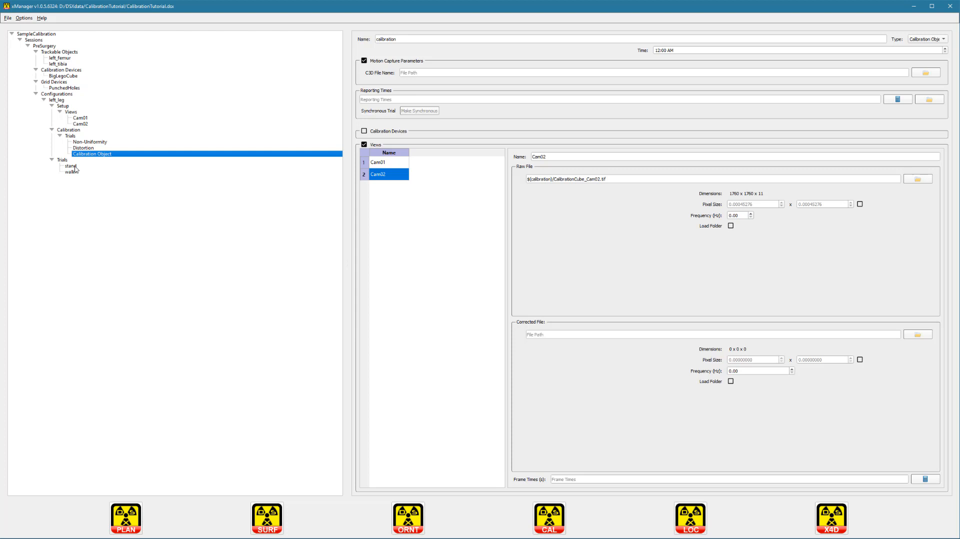
{"action": "left_click", "coordinate": [71, 166]}
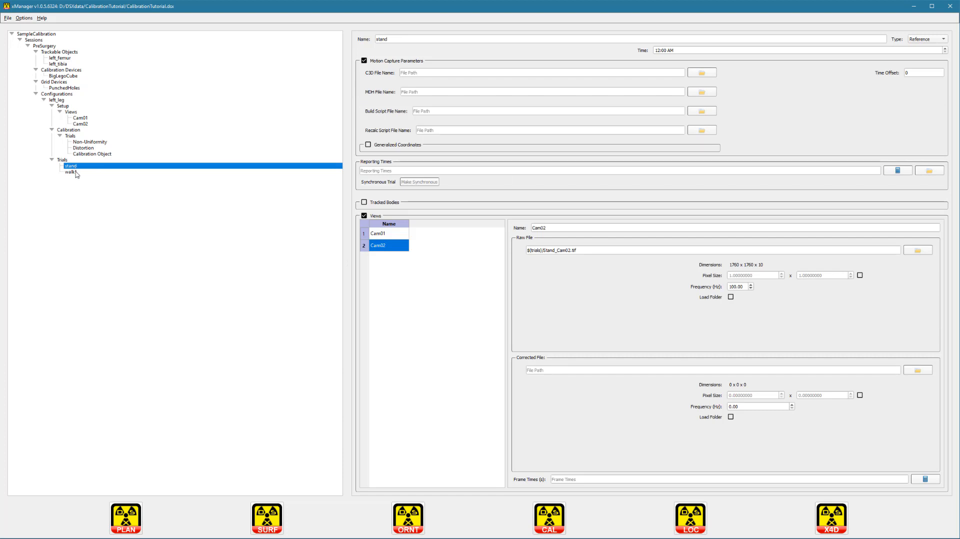
{"action": "left_click", "coordinate": [71, 172]}
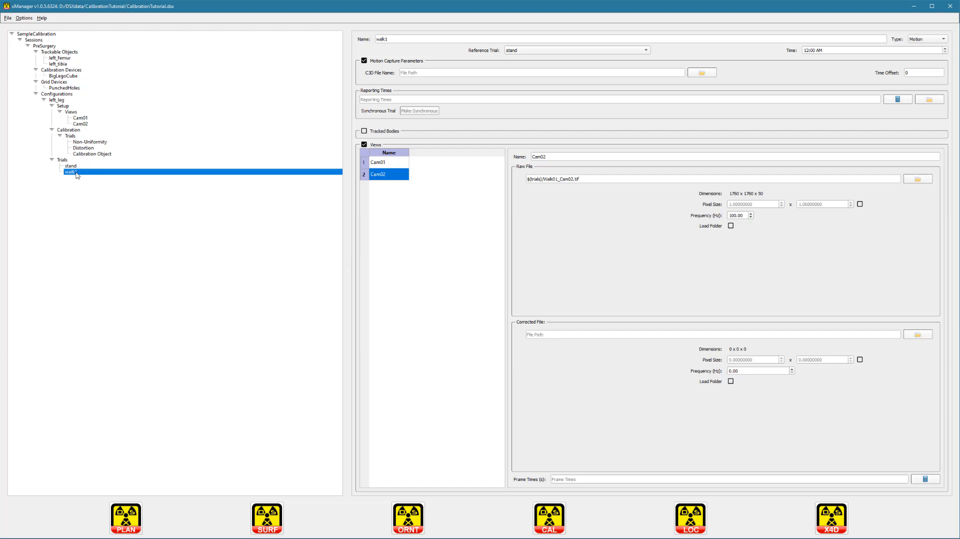
- Open the subject in CalibrateDSX and display the Image Correction settings
{"action": "left_click", "coordinate": [549, 518]}
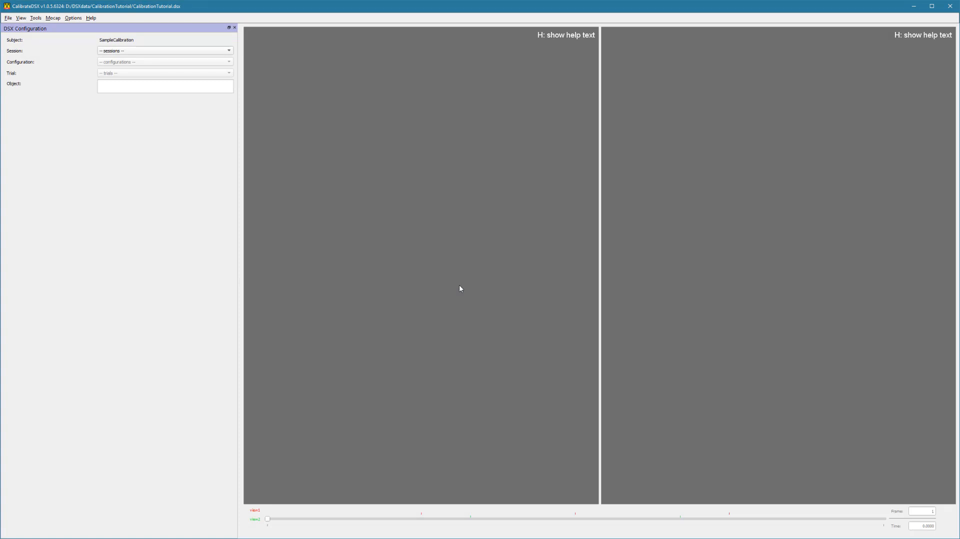
{"action": "left_click", "coordinate": [21, 18]}
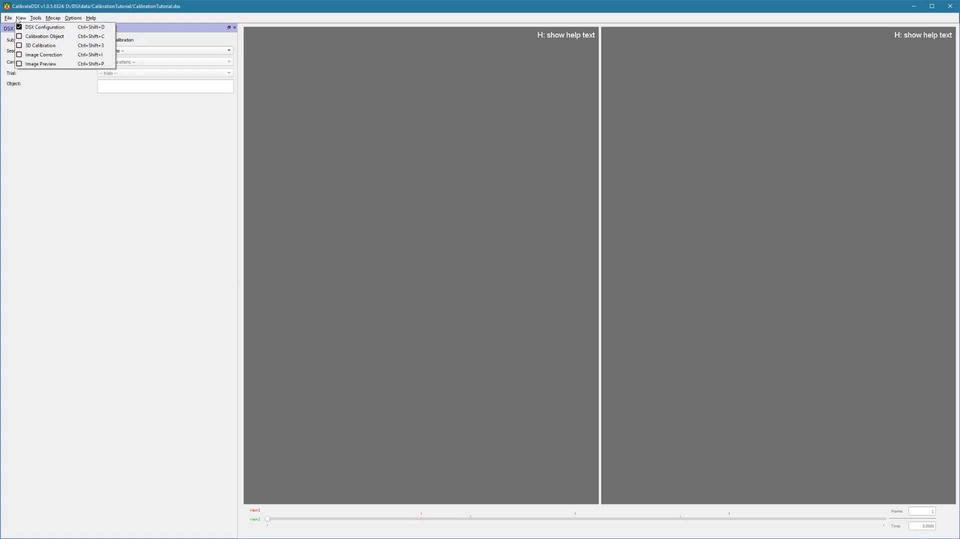
{"action": "left_click", "coordinate": [35, 55]}
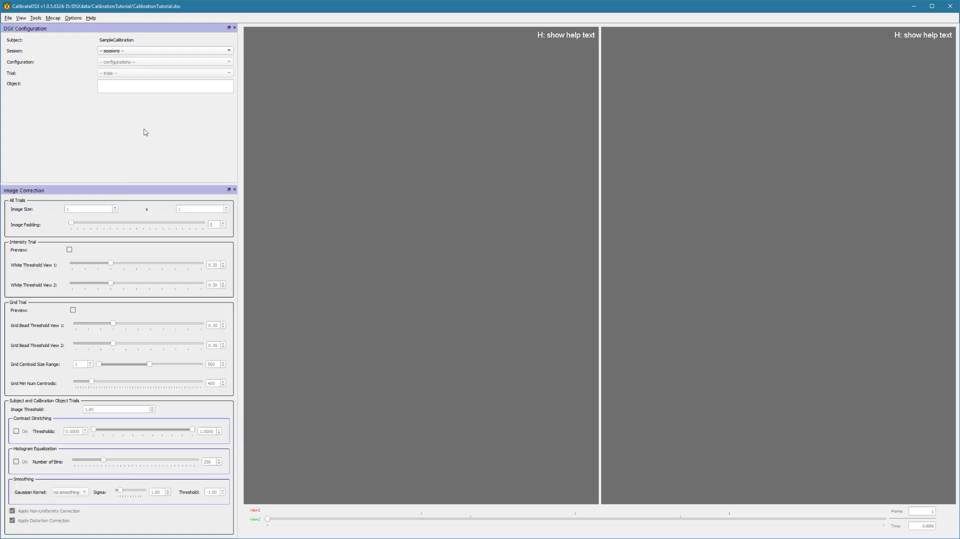
- Load the PreSurgery session with the left_leg configuration
{"action": "left_click", "coordinate": [145, 52]}
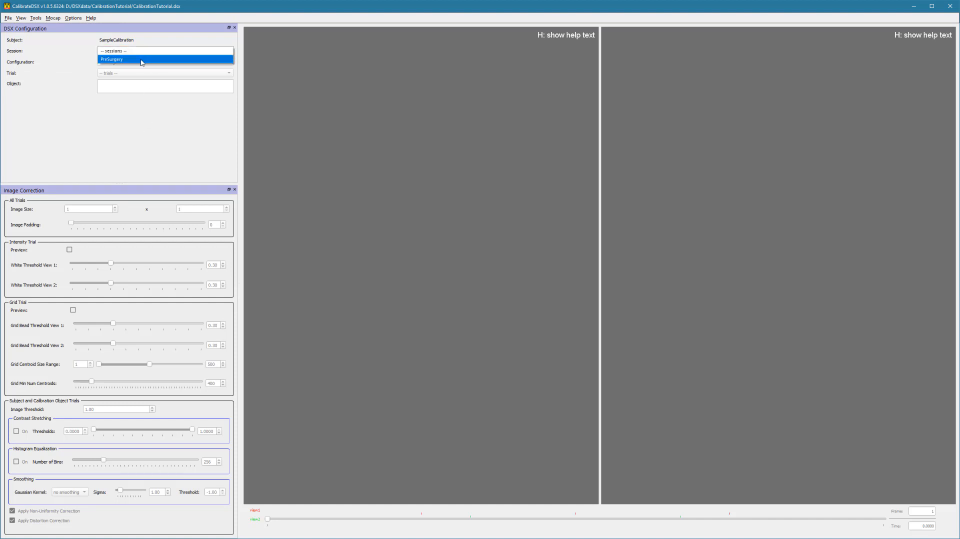
{"action": "left_click", "coordinate": [143, 60]}
{"action": "left_click", "coordinate": [141, 62]}
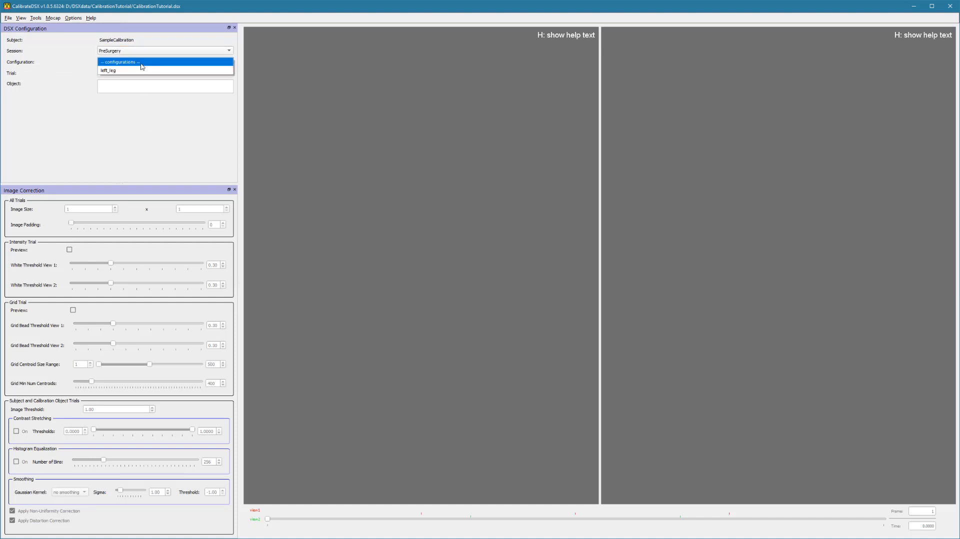
{"action": "left_click", "coordinate": [140, 71]}
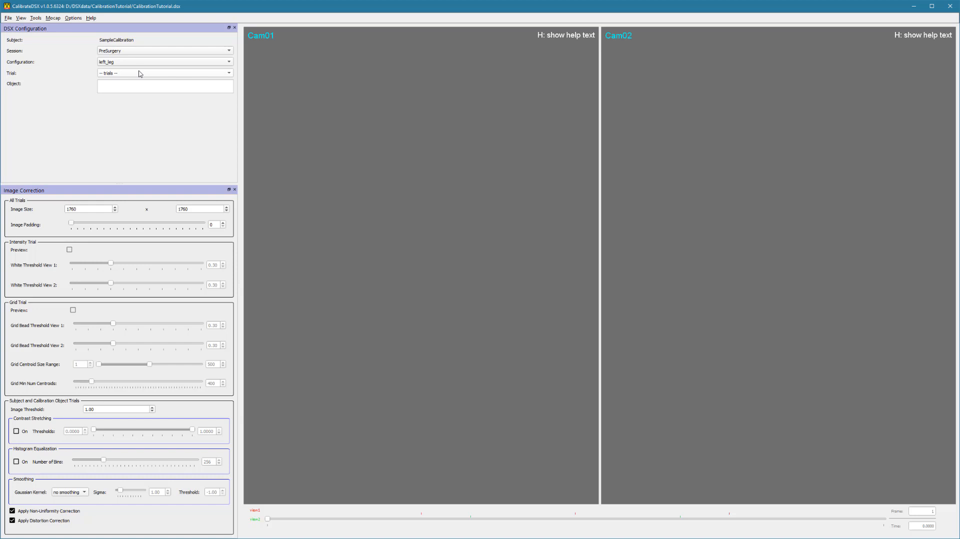
- Set the image size for all trials to 880 x 880
{"action": "double_click", "coordinate": [84, 210]}
{"action": "type", "text": "880"}
{"action": "double_click", "coordinate": [196, 209]}
{"action": "type", "text": "880"}
{"action": "key", "text": "Return"}
- Load the intensity trial, correct its images and save the updated subject file as CalibrationTutorial2.dsx
{"action": "left_click", "coordinate": [122, 74]}
{"action": "left_click", "coordinate": [119, 91]}
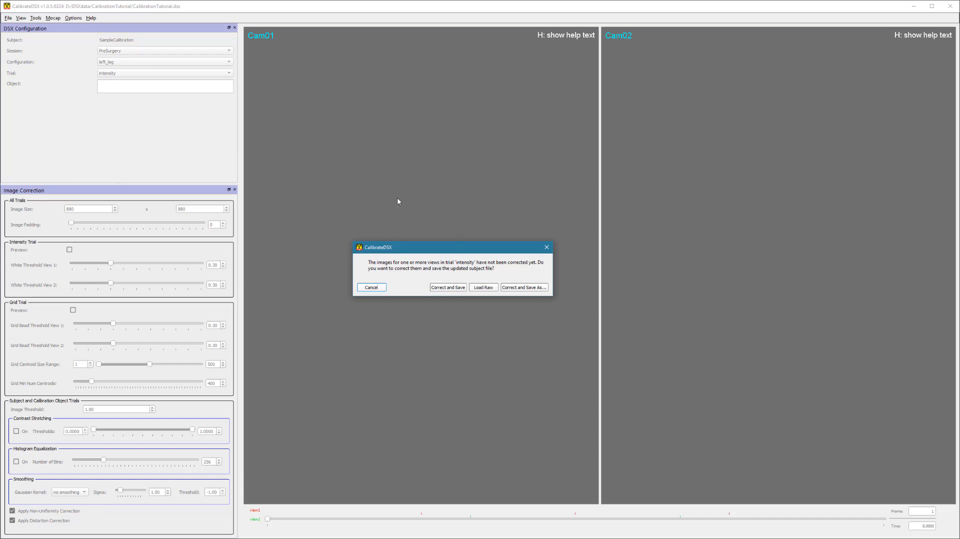
{"action": "left_click", "coordinate": [511, 287]}
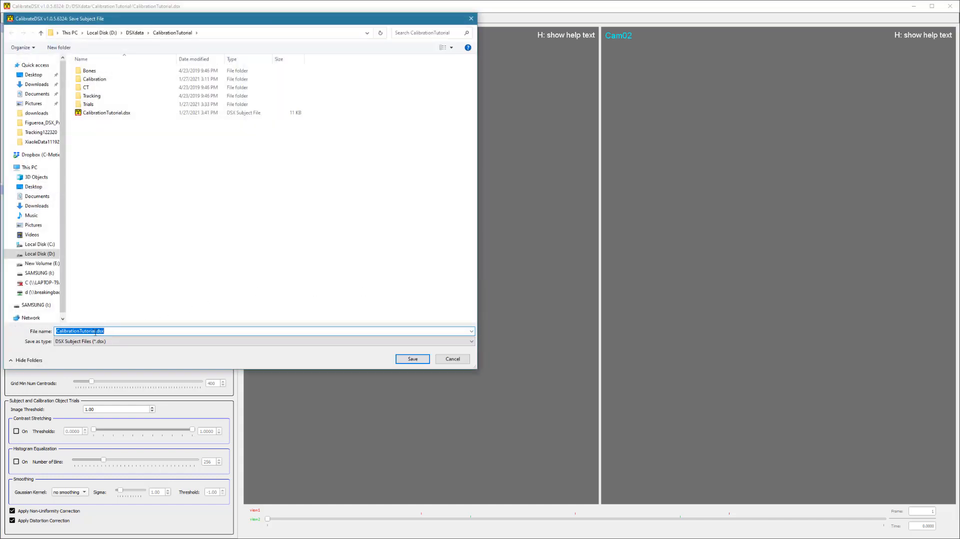
{"action": "left_click", "coordinate": [96, 331]}
{"action": "type", "text": "2"}
{"action": "left_click", "coordinate": [413, 359]}
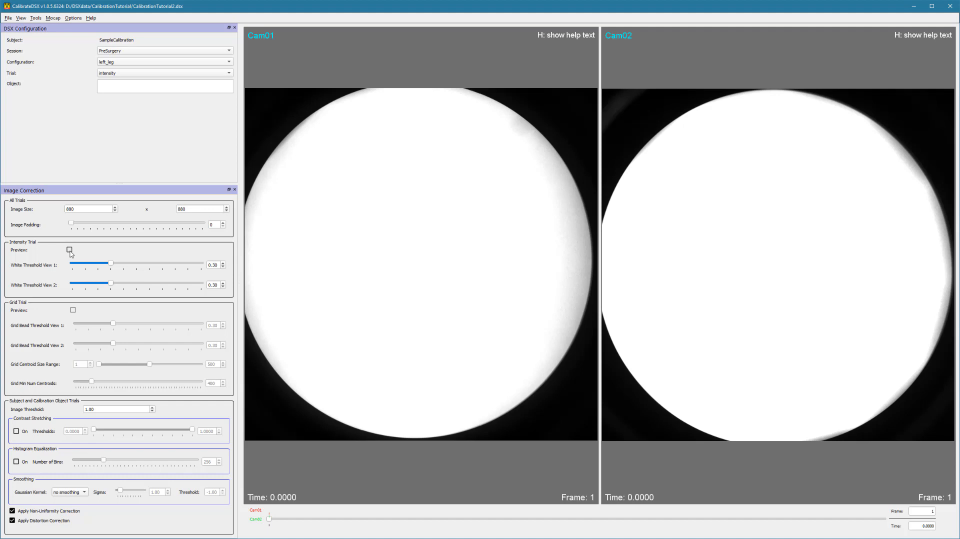
- Preview the intensity trial and check the white thresholds of both views against the image edges
{"action": "left_click", "coordinate": [69, 250]}
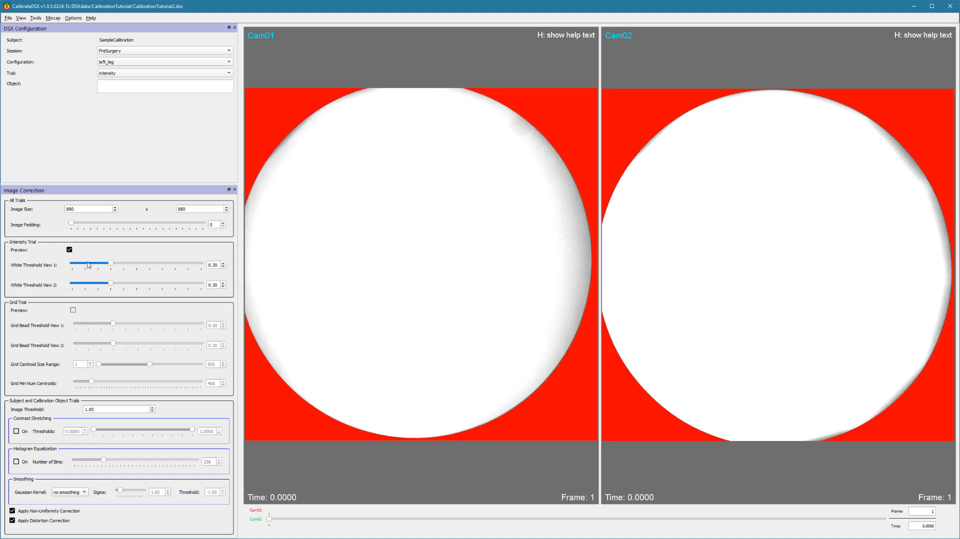
{"action": "mouse_move", "coordinate": [112, 264]}
{"action": "left_mouse_down"}
{"action": "mouse_move", "coordinate": [76, 273]}
{"action": "mouse_move", "coordinate": [206, 283]}
{"action": "mouse_move", "coordinate": [180, 275]}
{"action": "mouse_move", "coordinate": [113, 282]}
{"action": "left_mouse_up"}
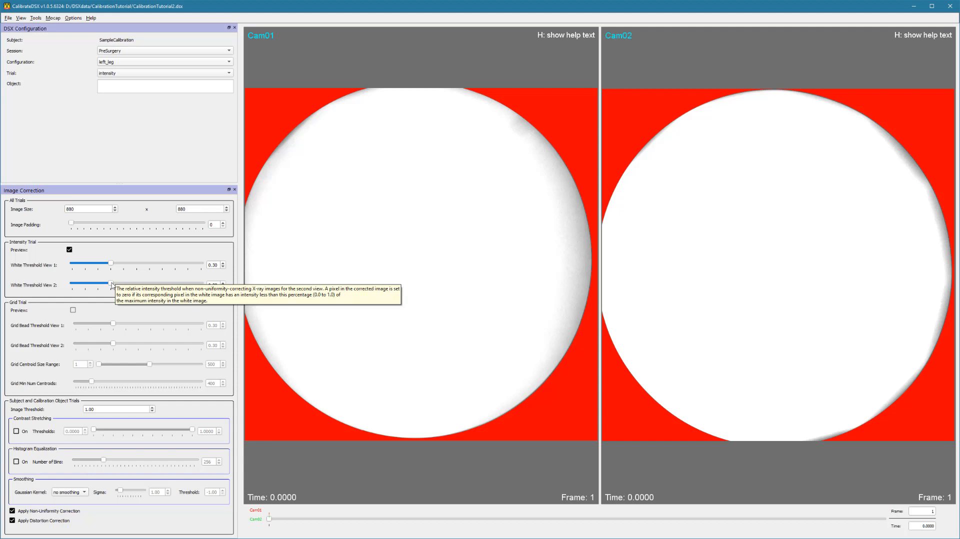
{"action": "mouse_move", "coordinate": [112, 285]}
{"action": "left_mouse_down"}
{"action": "mouse_move", "coordinate": [78, 285]}
{"action": "mouse_move", "coordinate": [168, 288]}
{"action": "mouse_move", "coordinate": [113, 291]}
{"action": "left_mouse_up"}
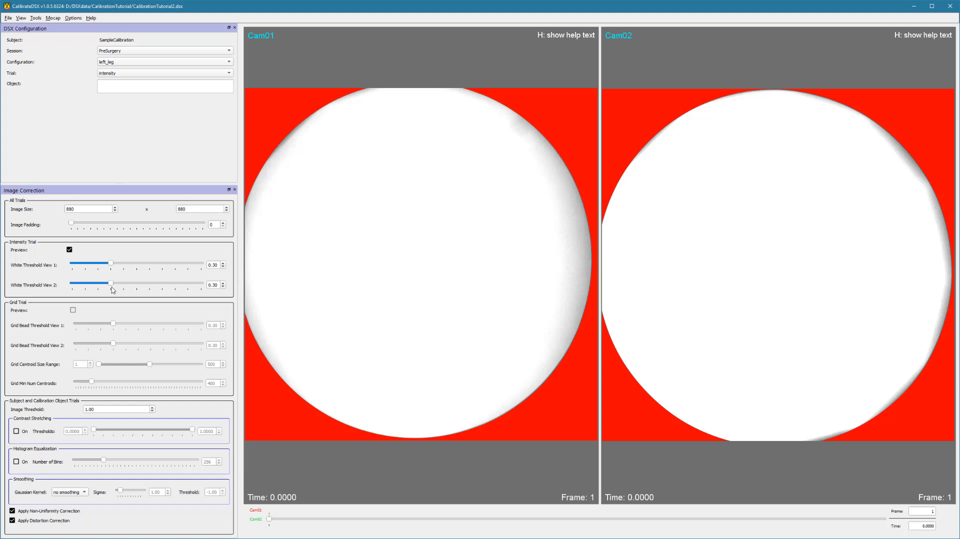
- Load the grid trial, correct its images and save them to the current subject file
{"action": "left_click", "coordinate": [125, 74]}
{"action": "left_click", "coordinate": [119, 83]}
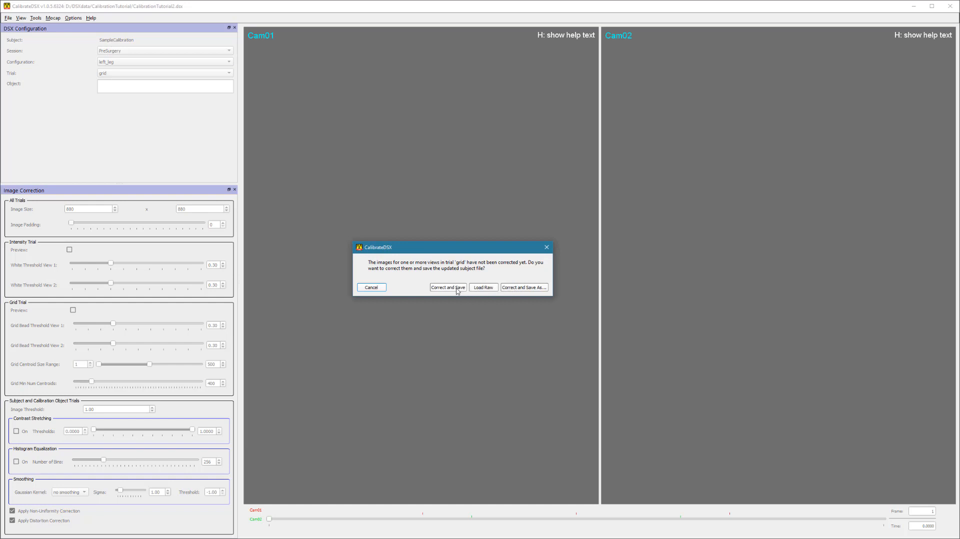
{"action": "left_click", "coordinate": [457, 291]}
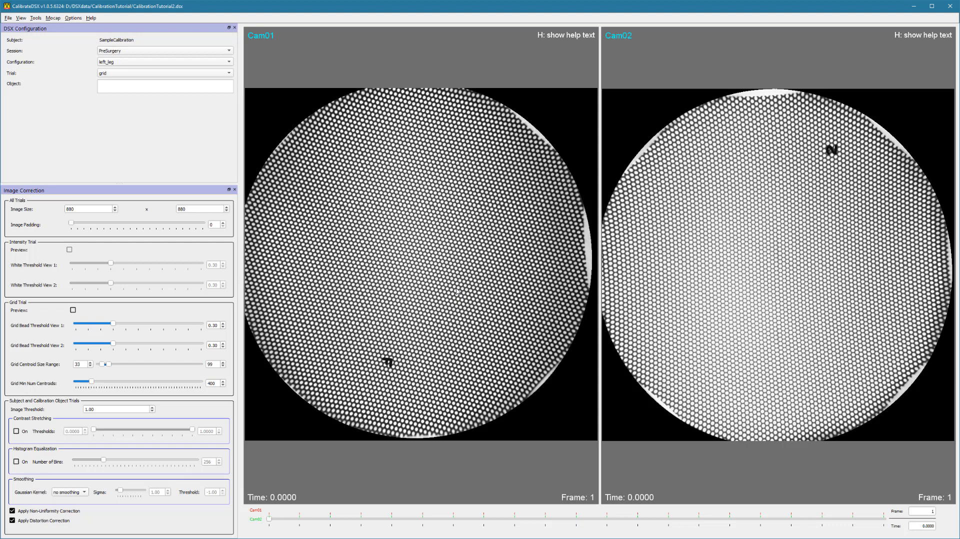
- Preview the grid trial and set the grid bead threshold to 0.35 for View 1 and 0.64 for View 2
{"action": "left_click", "coordinate": [73, 310]}
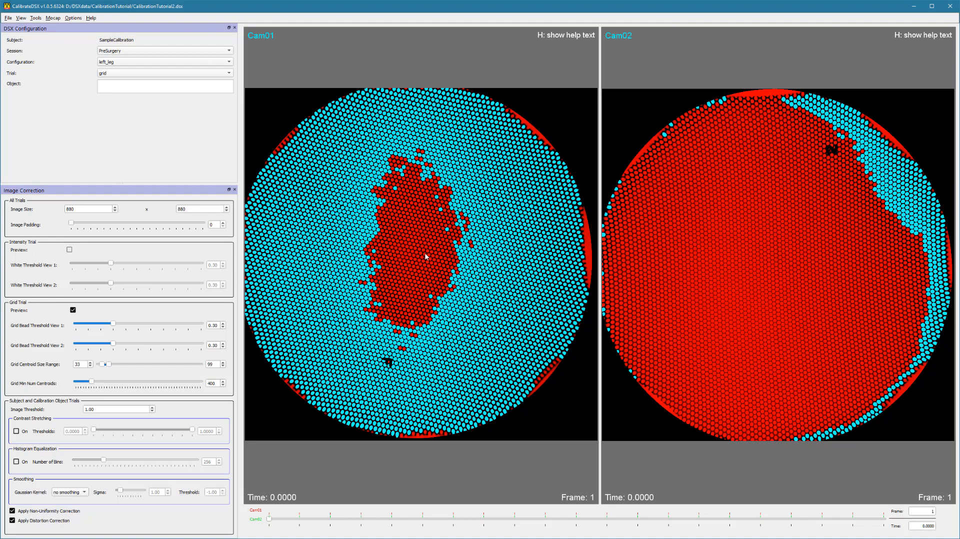
{"action": "scroll", "coordinate": [408, 255], "scroll_direction": "up", "scroll_amount": 5}
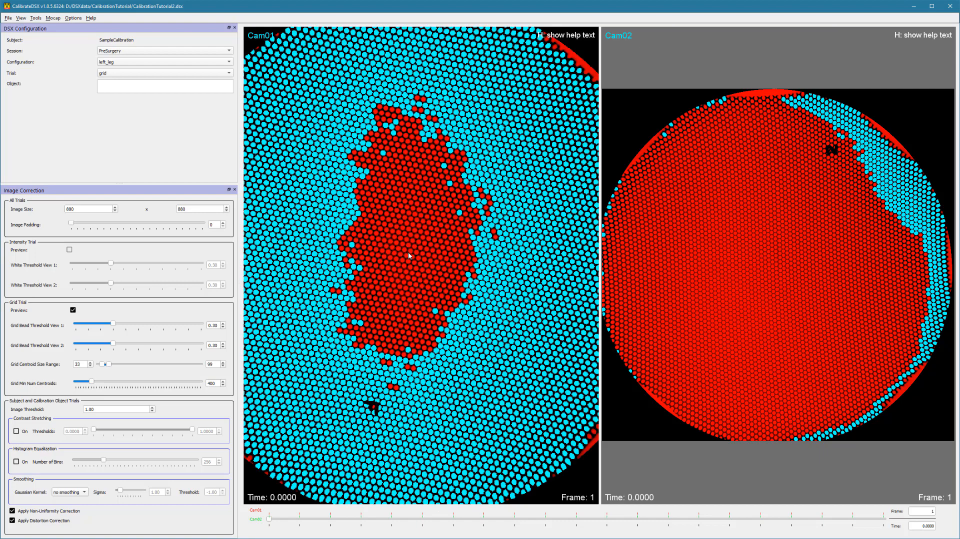
{"action": "scroll", "coordinate": [407, 252], "scroll_direction": "up", "scroll_amount": 8}
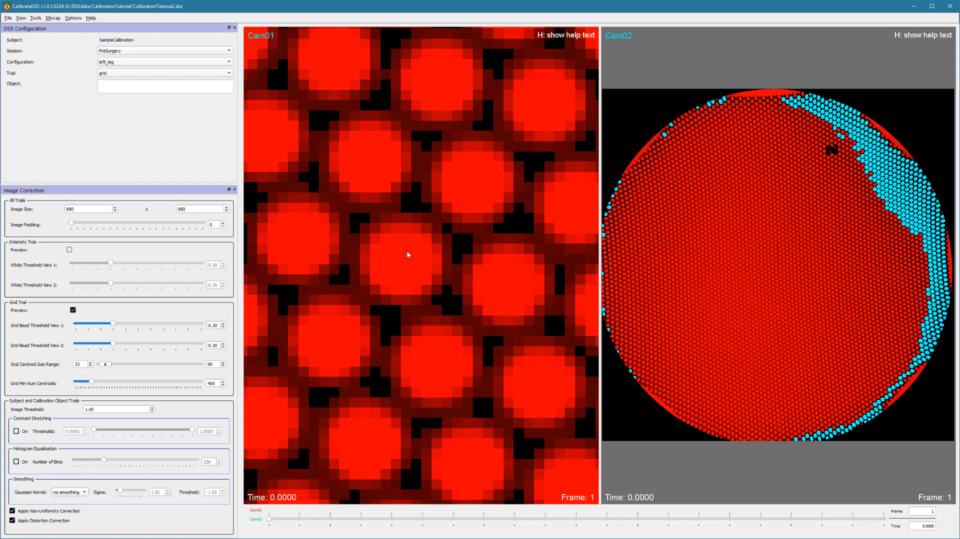
{"action": "scroll", "coordinate": [407, 251], "scroll_direction": "down", "scroll_amount": 12}
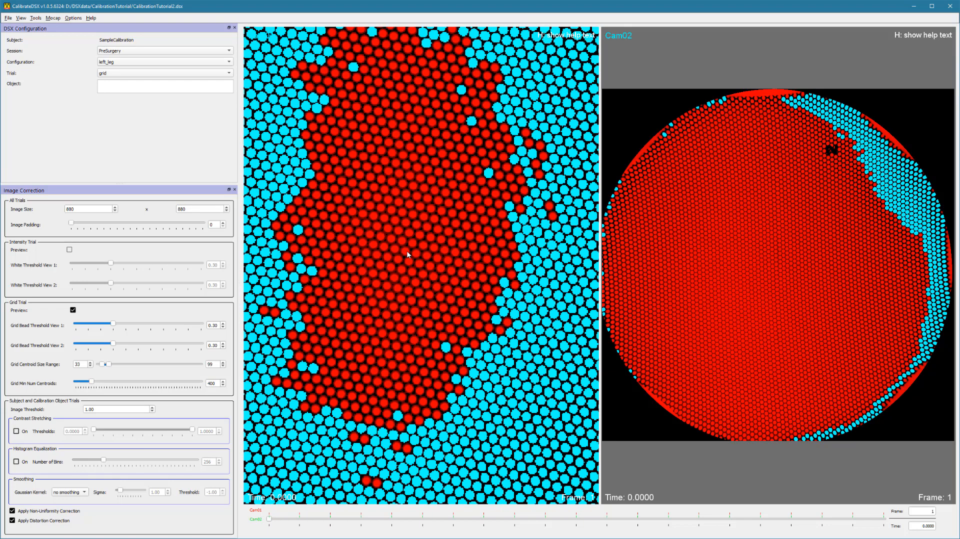
{"action": "scroll", "coordinate": [407, 250], "scroll_direction": "down", "scroll_amount": 5}
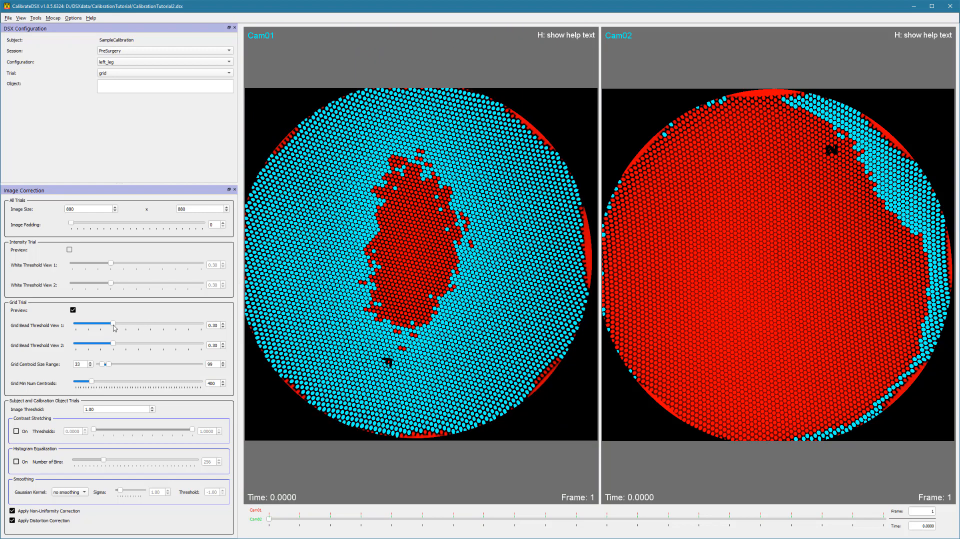
{"action": "left_click_drag", "start_coordinate": [113, 324], "coordinate": [121, 327]}
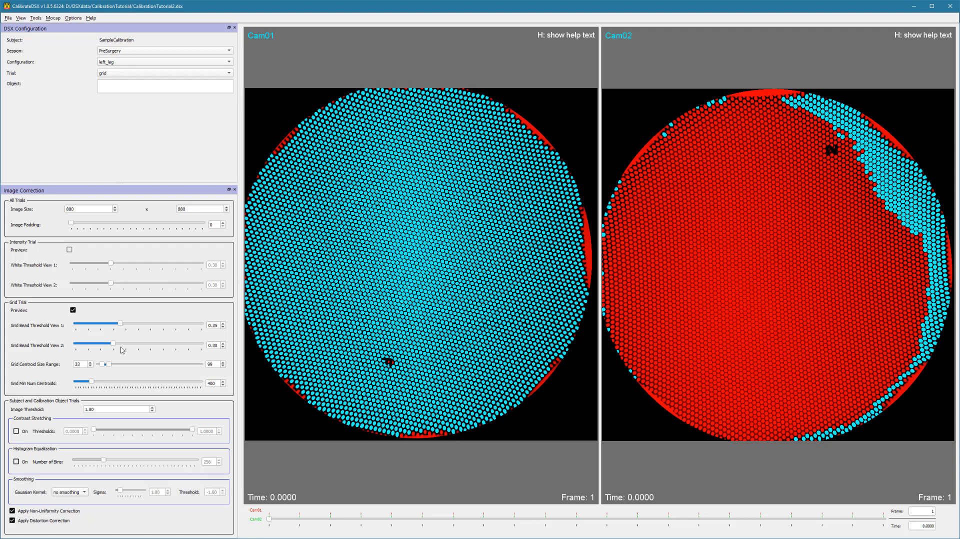
{"action": "left_click_drag", "start_coordinate": [115, 348], "coordinate": [165, 348]}
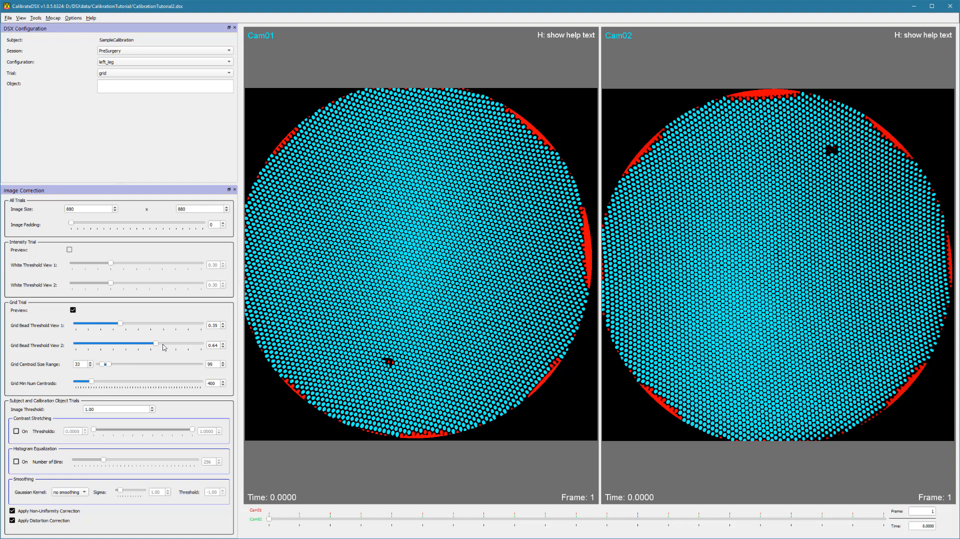
- Fine-tune the View 1 grid bead threshold to 0.39 while checking the beads along the Cam01 grid's edge
{"action": "left_click_drag", "start_coordinate": [517, 111], "coordinate": [439, 264]}
{"action": "scroll", "coordinate": [446, 245], "scroll_direction": "up", "scroll_amount": 3}
{"action": "scroll", "coordinate": [446, 243], "scroll_direction": "up", "scroll_amount": 2}
{"action": "mouse_move", "coordinate": [505, 139]}
{"action": "left_mouse_down"}
{"action": "mouse_move", "coordinate": [447, 260]}
{"action": "mouse_move", "coordinate": [376, 348]}
{"action": "left_mouse_up"}
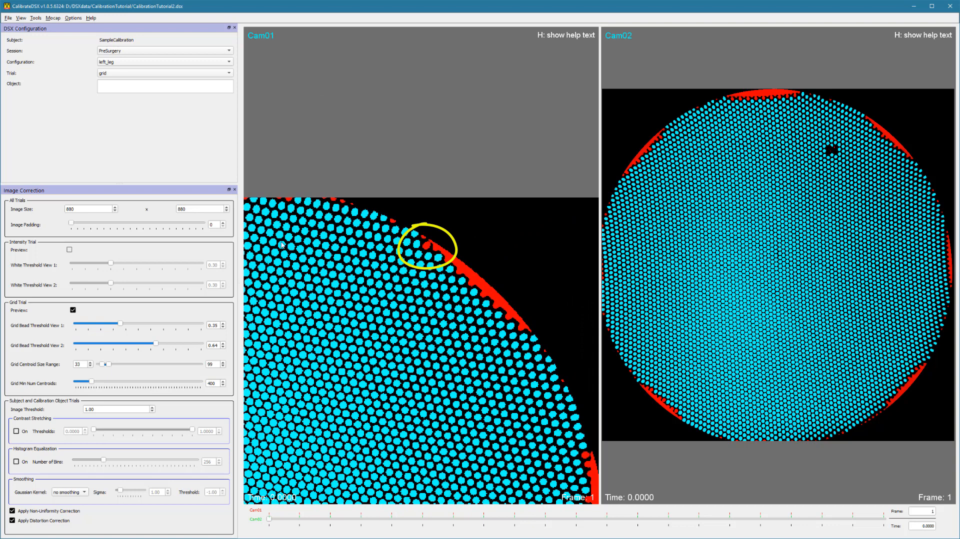
{"action": "left_click", "coordinate": [223, 323]}
{"action": "left_click", "coordinate": [224, 324]}
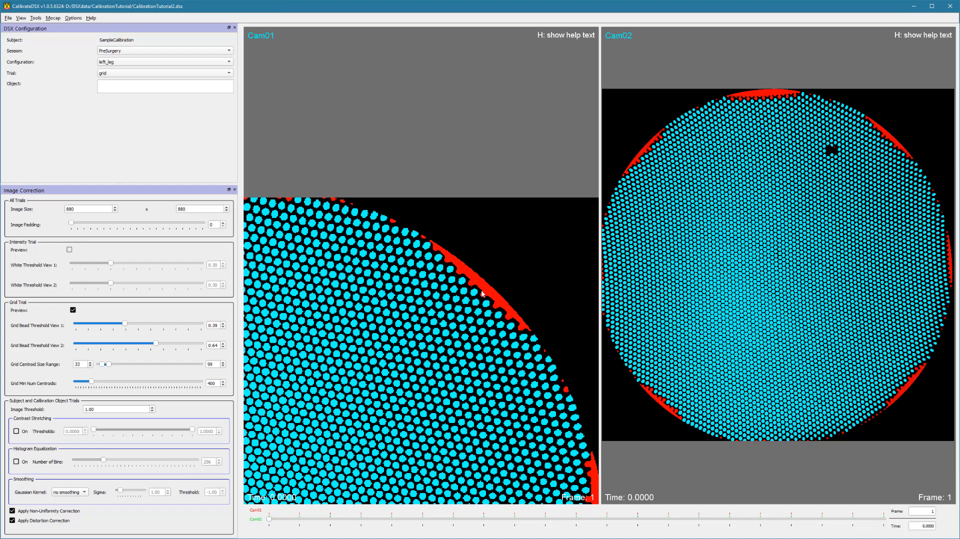
- Raise the View 2 grid bead threshold to 0.71 while checking the beads along the Cam02 grid's edge
{"action": "key", "text": "r"}
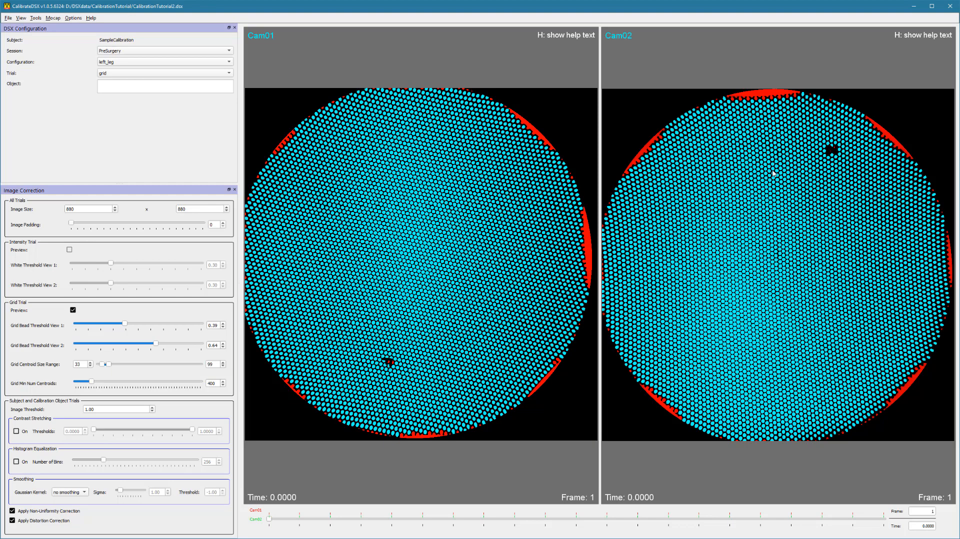
{"action": "scroll", "coordinate": [860, 340], "scroll_direction": "up", "scroll_amount": 5}
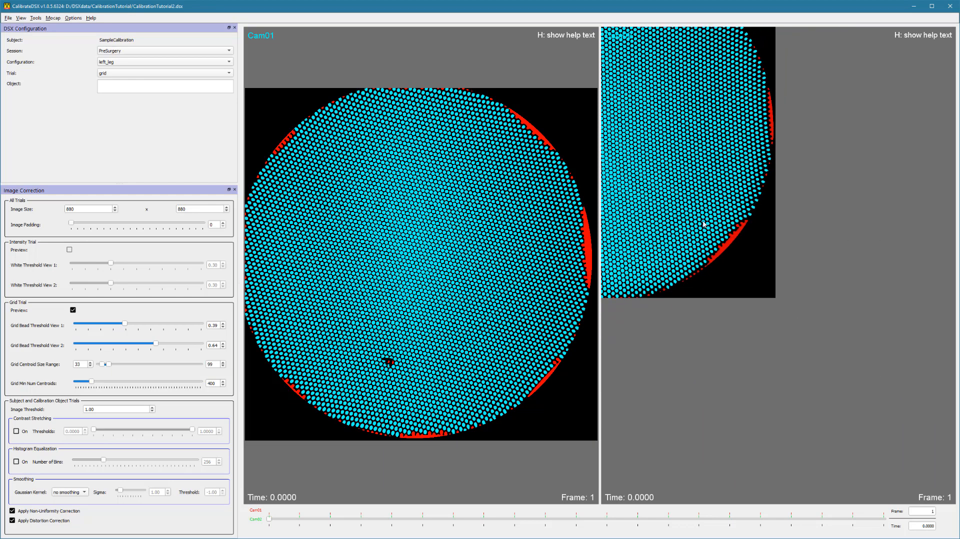
{"action": "scroll", "coordinate": [742, 239], "scroll_direction": "up", "scroll_amount": 4}
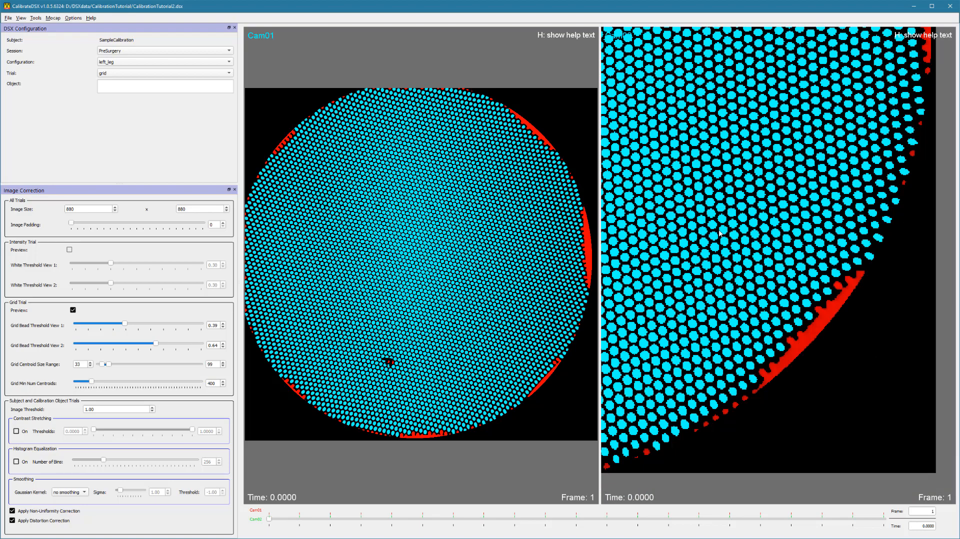
{"action": "left_click", "coordinate": [223, 344]}
{"action": "left_click", "coordinate": [224, 343]}
{"action": "left_click", "coordinate": [223, 344]}
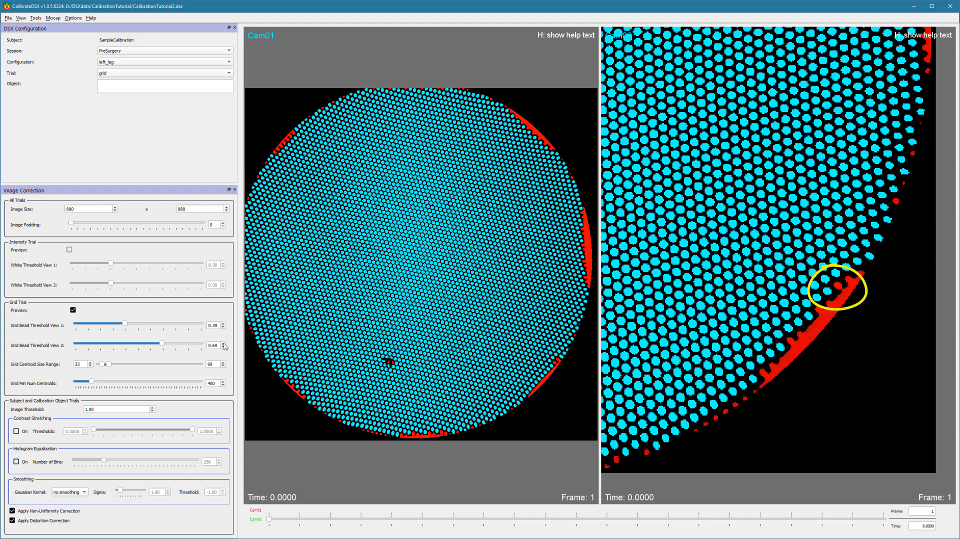
{"action": "left_click", "coordinate": [223, 343]}
{"action": "left_click", "coordinate": [223, 344]}
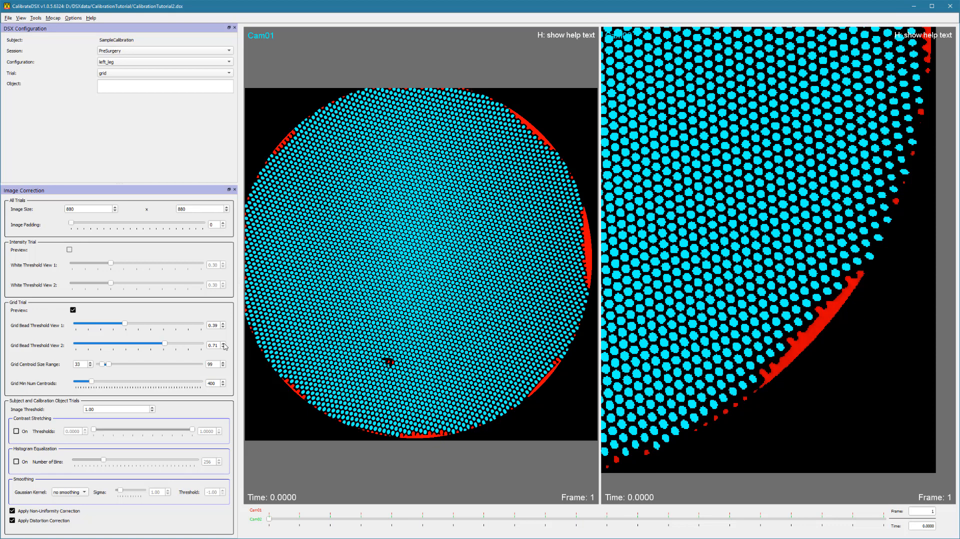
{"action": "key", "text": "r"}
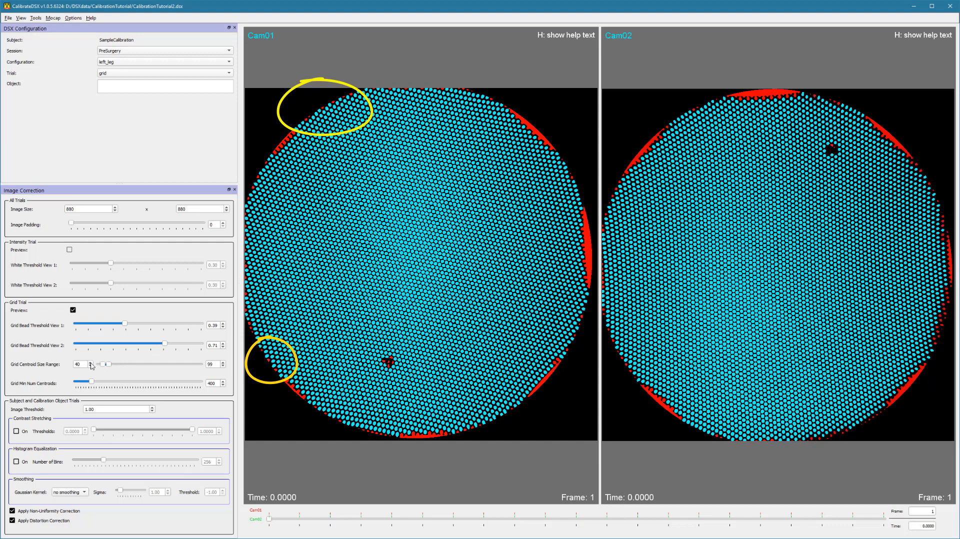
- Set the lower limit of the grid centroid size range to 35 and inspect the lower part of the Cam01 grid
{"action": "left_click", "coordinate": [91, 366]}
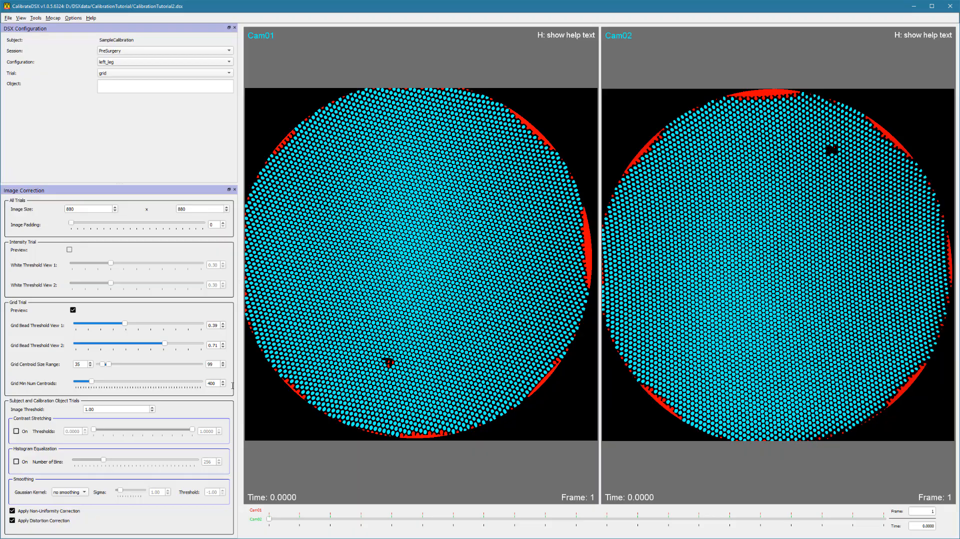
{"action": "mouse_move", "coordinate": [406, 380]}
{"action": "left_mouse_down"}
{"action": "mouse_move", "coordinate": [441, 245]}
{"action": "mouse_move", "coordinate": [382, 394]}
{"action": "mouse_move", "coordinate": [426, 289]}
{"action": "mouse_move", "coordinate": [409, 357]}
{"action": "left_mouse_up"}
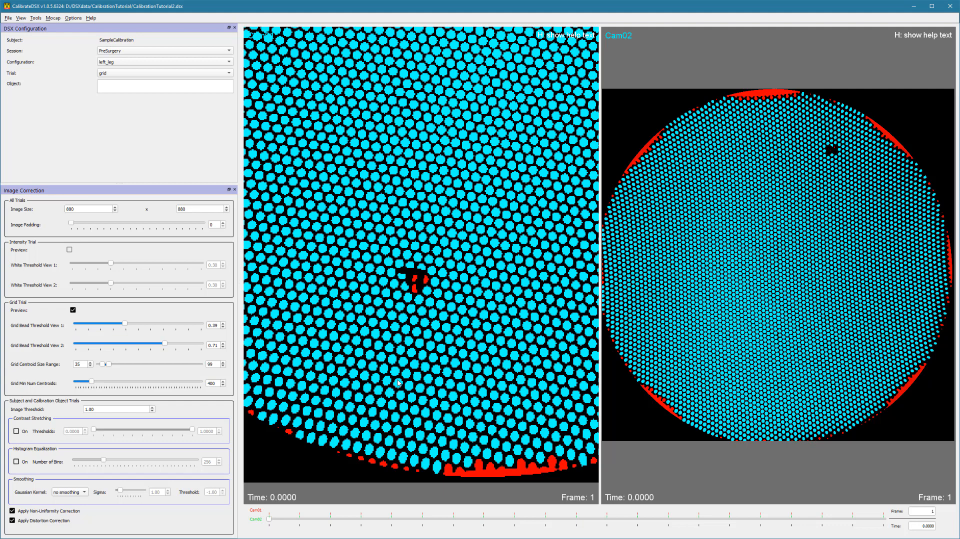
{"action": "key", "text": "r"}
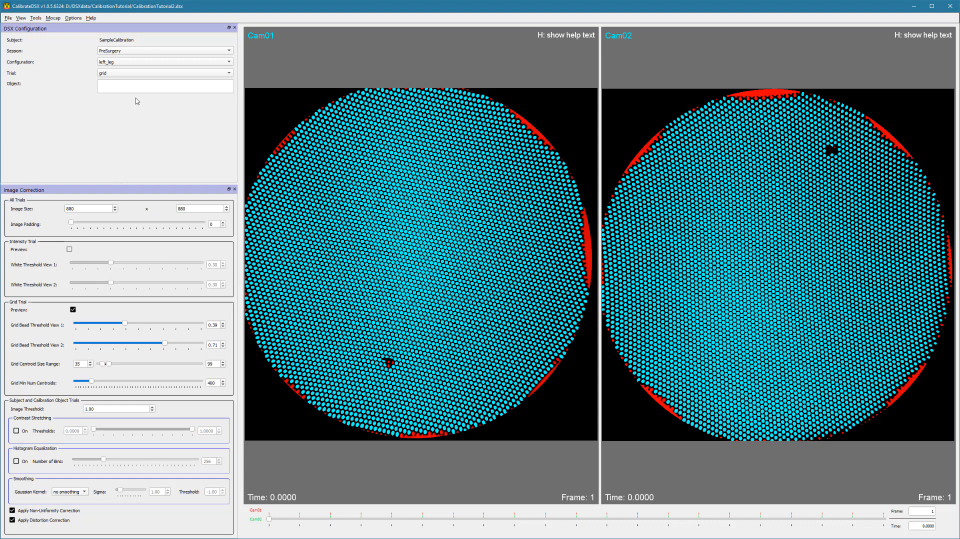
- Load the calibration trial, correct its images and save them to the current subject file
{"action": "left_click", "coordinate": [132, 75]}
{"action": "left_click", "coordinate": [130, 83]}
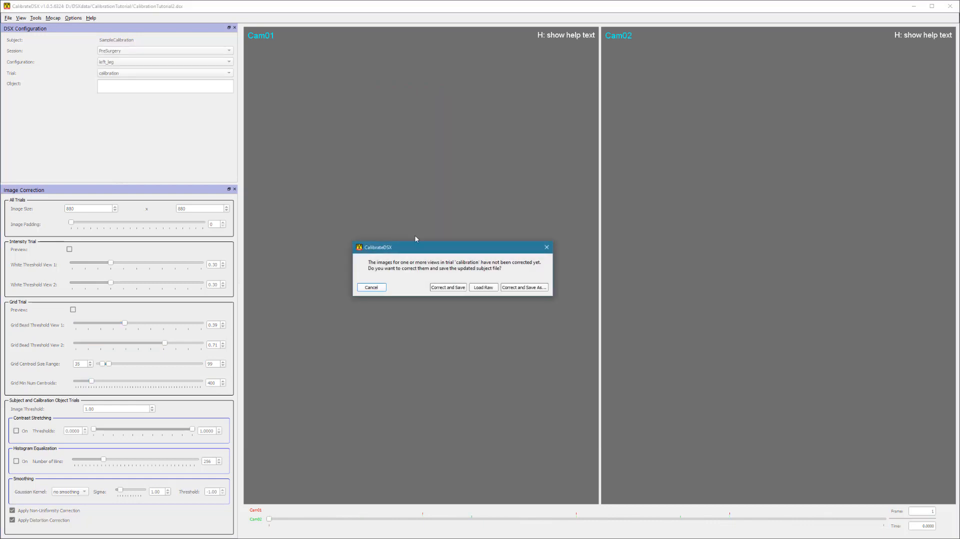
{"action": "left_click", "coordinate": [450, 289]}
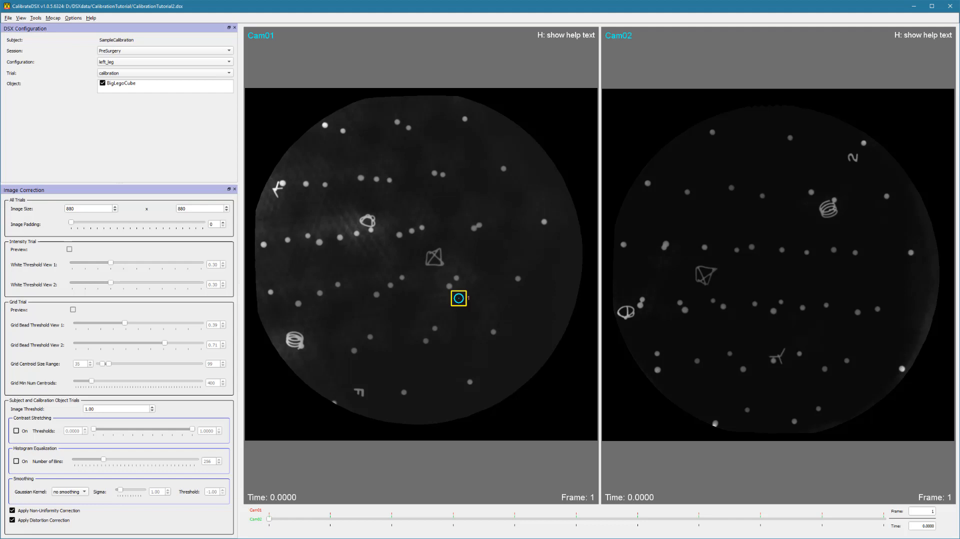
- Display the Calibration Object settings with the list of points of interest for BigLegoCube
{"action": "key", "text": "g"}
{"action": "left_click", "coordinate": [21, 18]}
{"action": "left_click", "coordinate": [31, 37]}
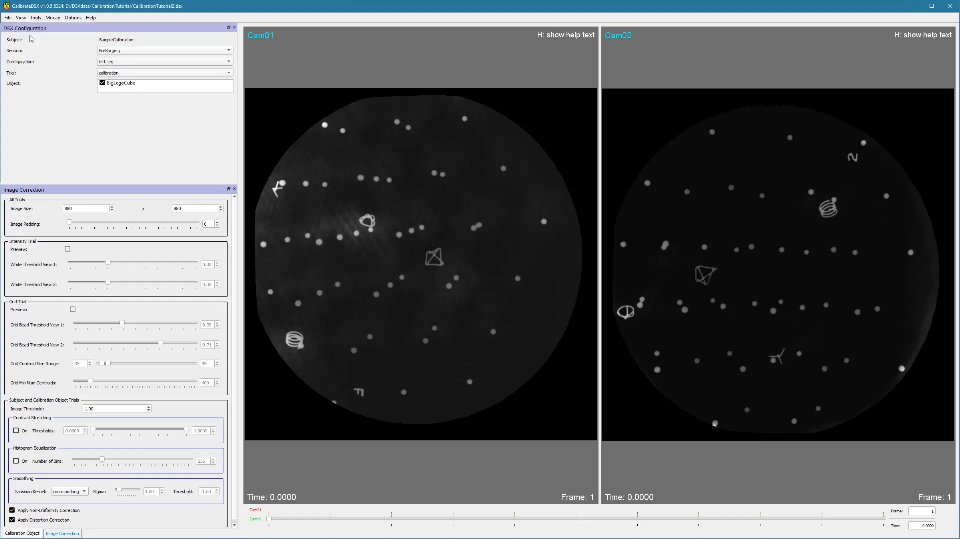
{"action": "left_click", "coordinate": [22, 533]}
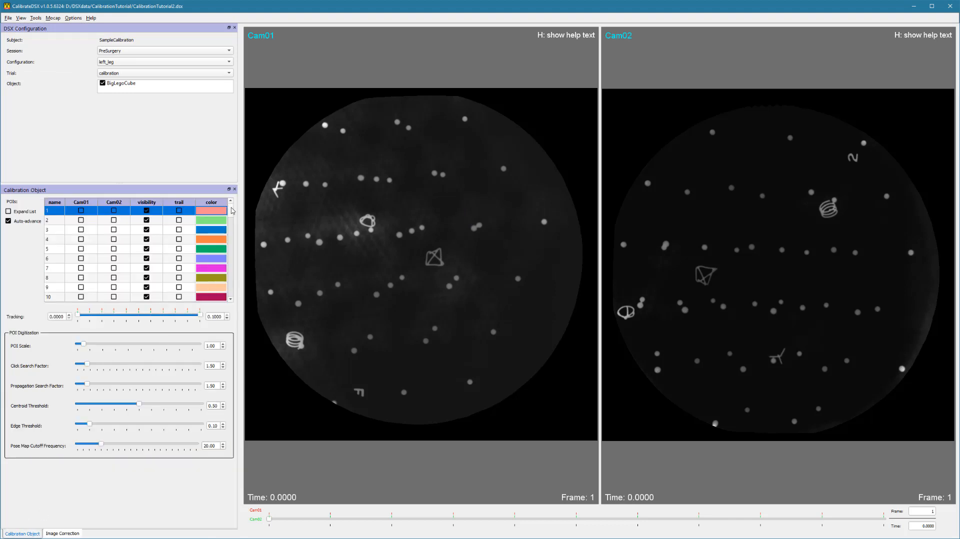
- Digitize the pyramid and lFrame reference markers of the calibration cube in both camera views
{"action": "left_click_drag", "start_coordinate": [232, 210], "coordinate": [233, 296]}
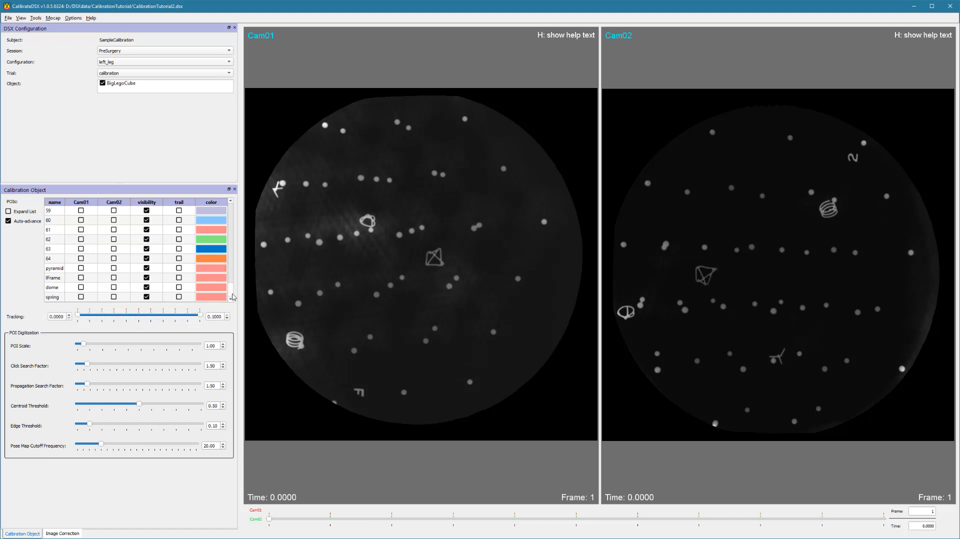
{"action": "left_click", "coordinate": [209, 271]}
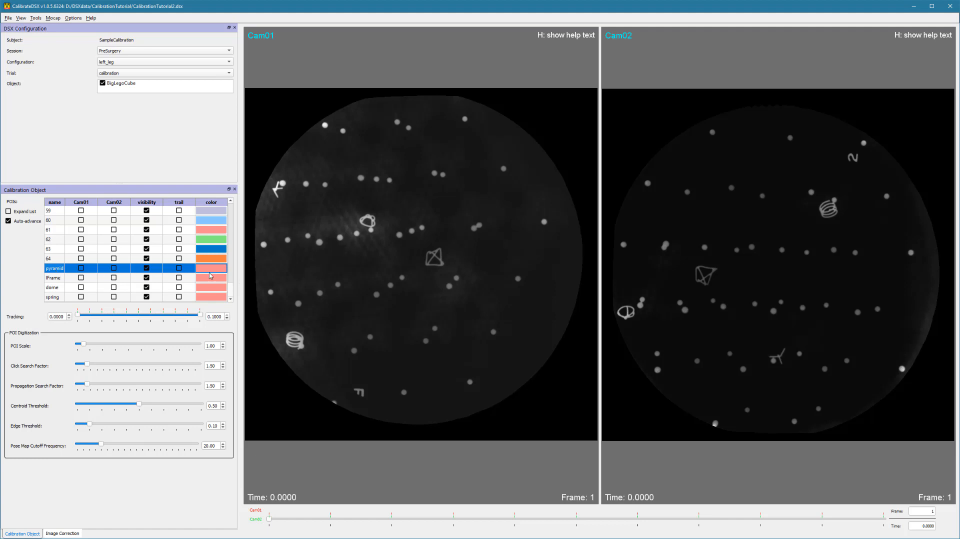
{"action": "left_click", "coordinate": [435, 258]}
{"action": "left_click", "coordinate": [704, 274]}
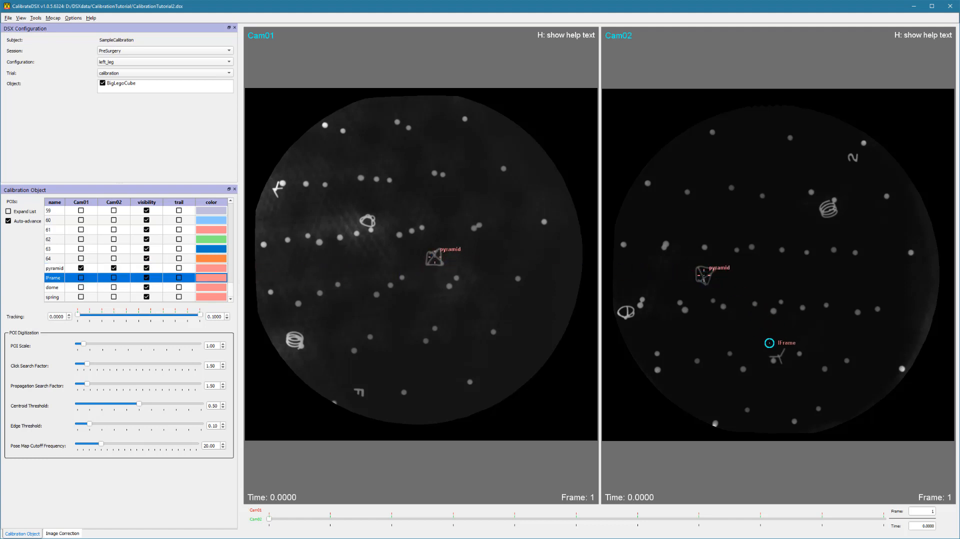
{"action": "left_click", "coordinate": [778, 355]}
{"action": "left_click", "coordinate": [275, 189]}
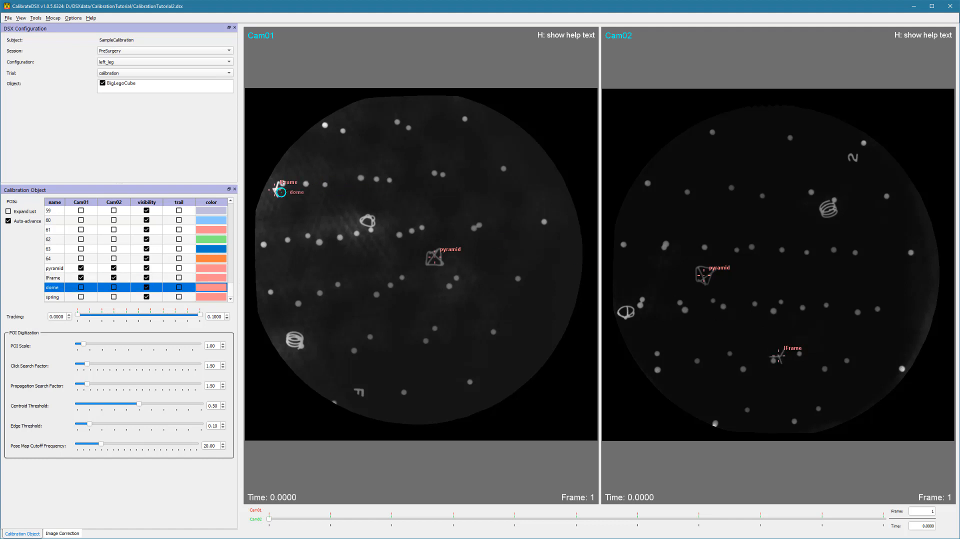
- Digitize the dome and spring reference markers in both camera views and predict the POI locations of the beads
{"action": "left_click", "coordinate": [625, 313]}
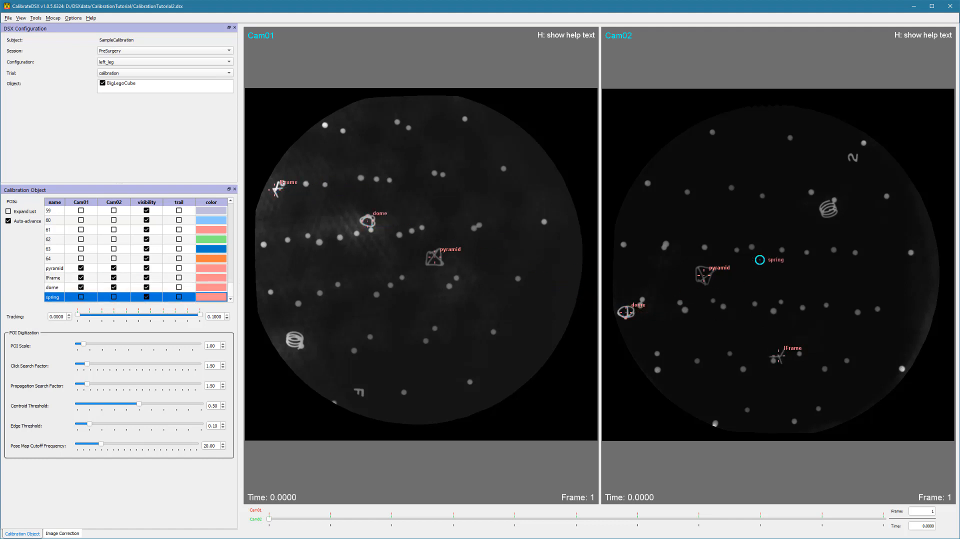
{"action": "left_click", "coordinate": [830, 209]}
{"action": "left_click", "coordinate": [294, 339]}
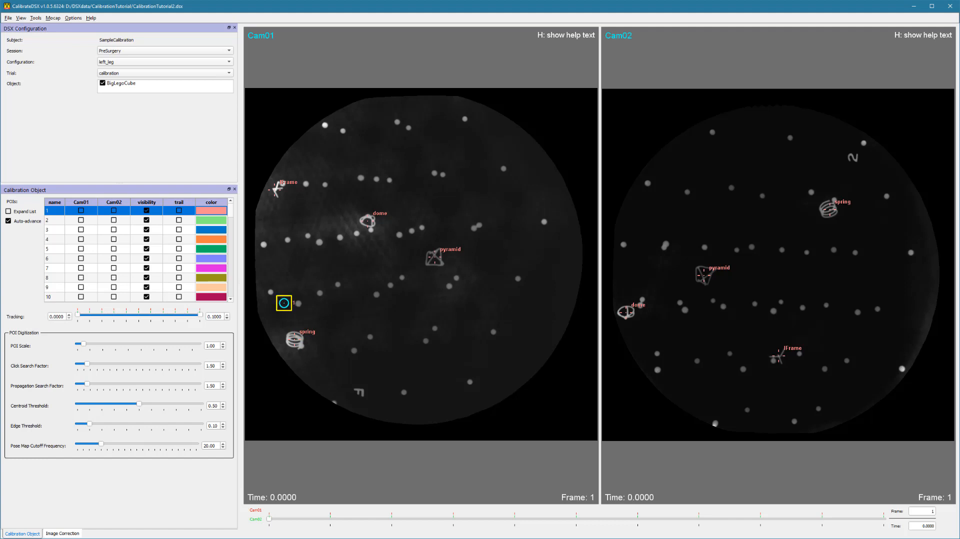
{"action": "left_click", "coordinate": [35, 18]}
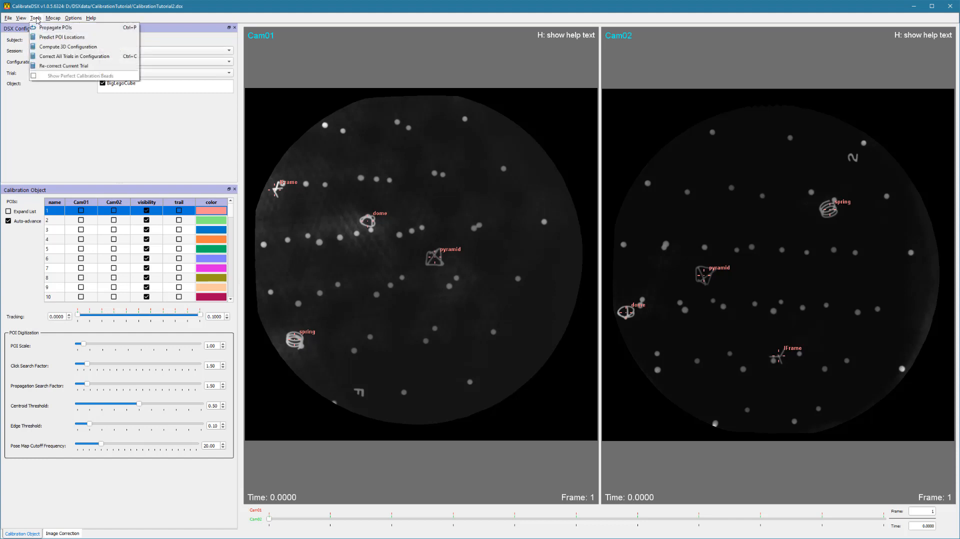
{"action": "left_click", "coordinate": [44, 38]}
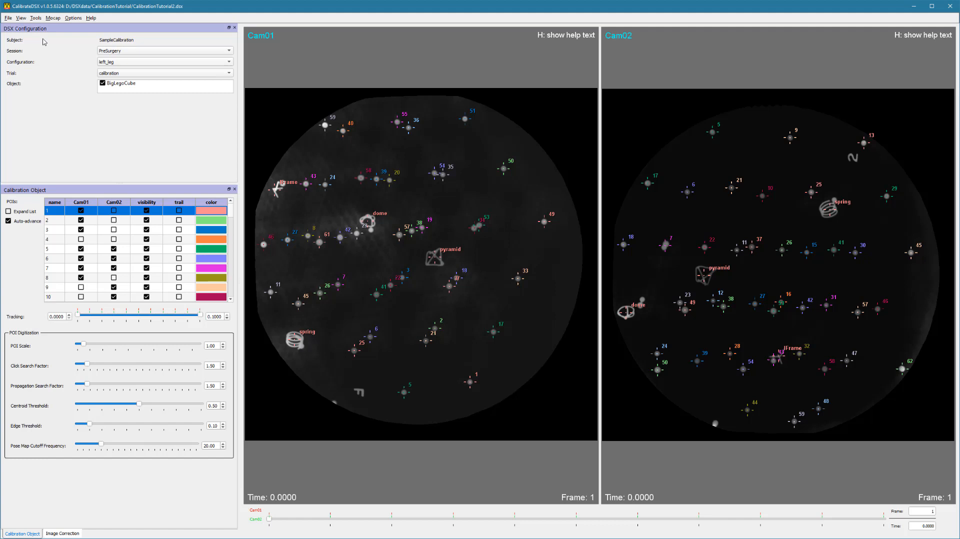
- Clear the digitized pyramid, lFrame, dome and spring points from both Cam01 and Cam02
{"action": "left_click_drag", "start_coordinate": [232, 211], "coordinate": [232, 294]}
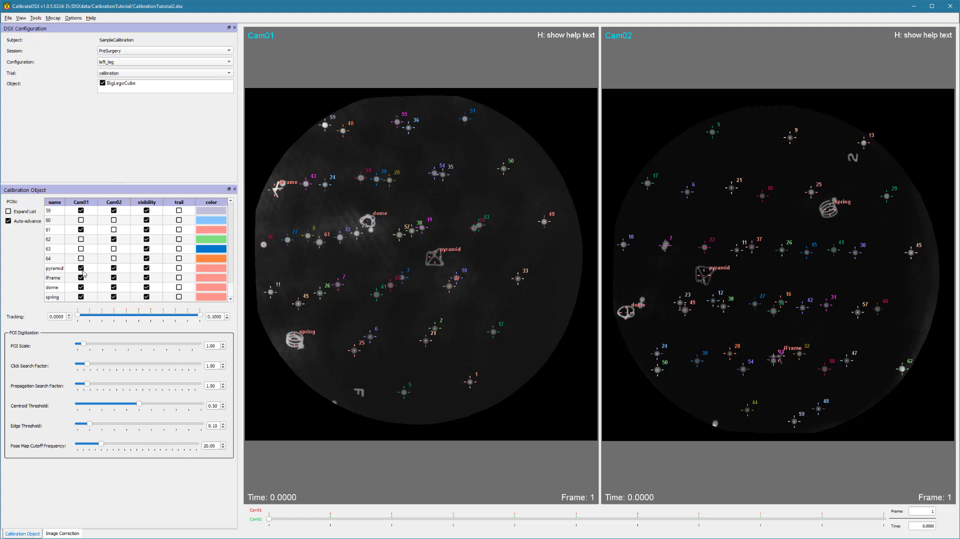
{"action": "left_click", "coordinate": [81, 269]}
{"action": "left_click", "coordinate": [81, 277]}
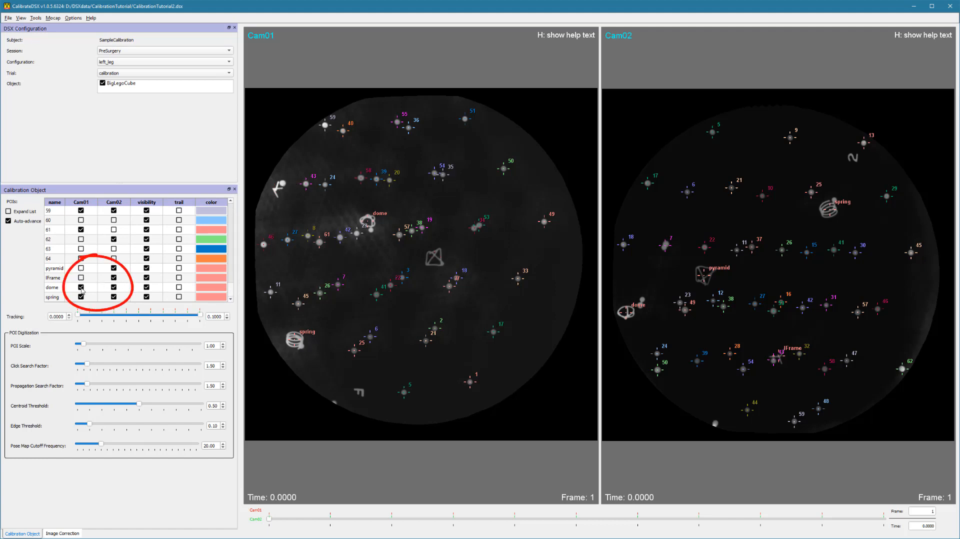
{"action": "left_click", "coordinate": [81, 287]}
{"action": "left_click", "coordinate": [81, 296]}
{"action": "left_click", "coordinate": [114, 297]}
{"action": "left_click", "coordinate": [114, 288]}
{"action": "left_click", "coordinate": [113, 277]}
{"action": "left_click", "coordinate": [114, 268]}
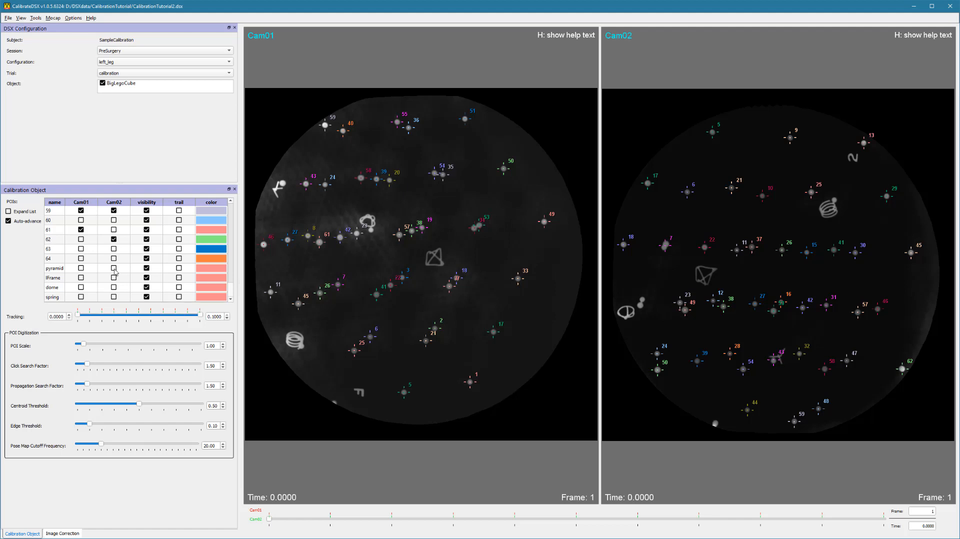
- Compute the 3D configuration and review the per-bead errors and totals for both cameras
{"action": "left_click", "coordinate": [35, 18]}
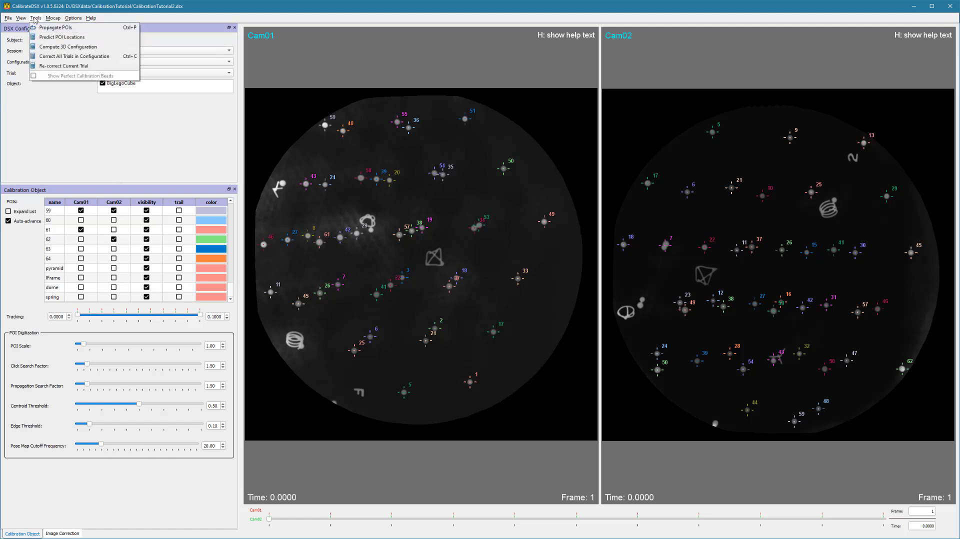
{"action": "left_click", "coordinate": [45, 48]}
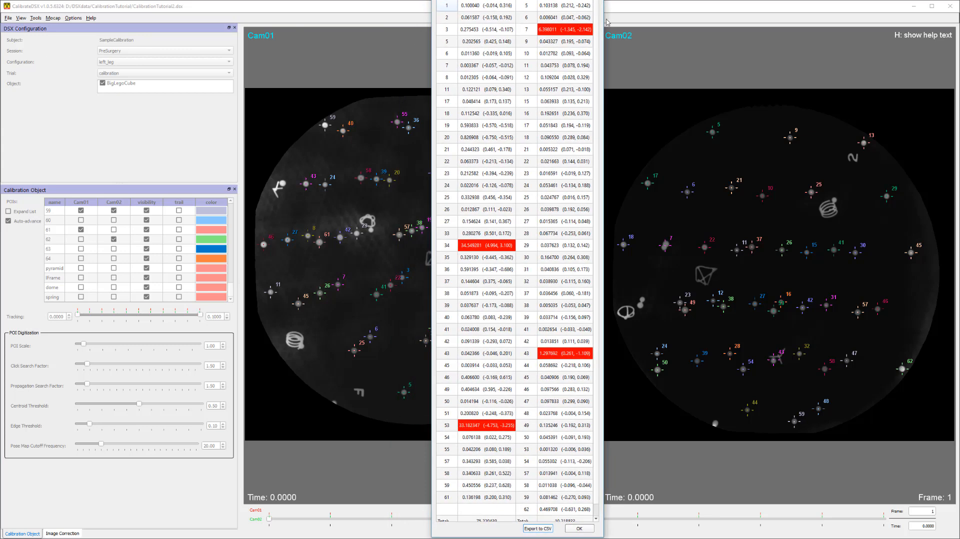
{"action": "scroll", "coordinate": [598, 48], "scroll_direction": "down", "scroll_amount": 1}
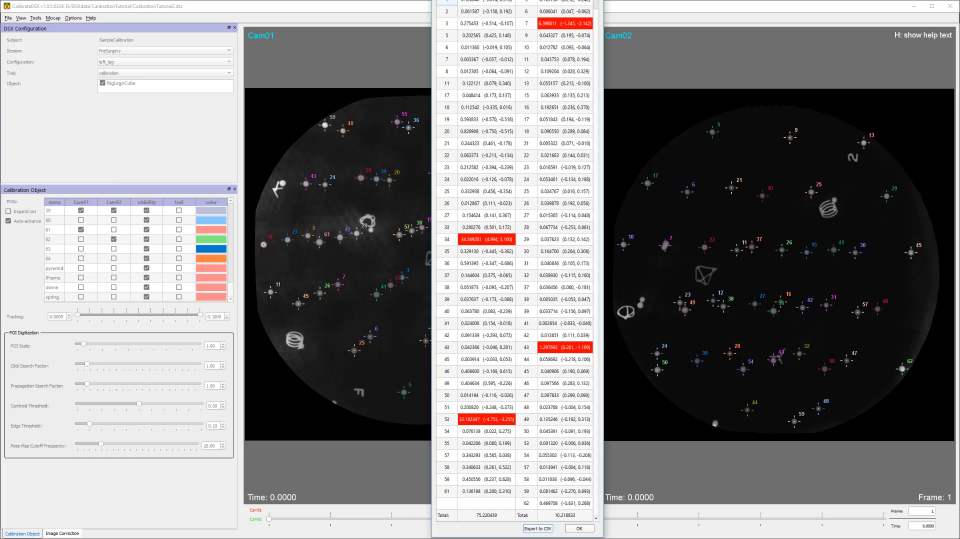
- Remove the high-error beads 34 and 53 from the Cam01 digitization
{"action": "left_click_drag", "start_coordinate": [517, 0], "coordinate": [703, 1]}
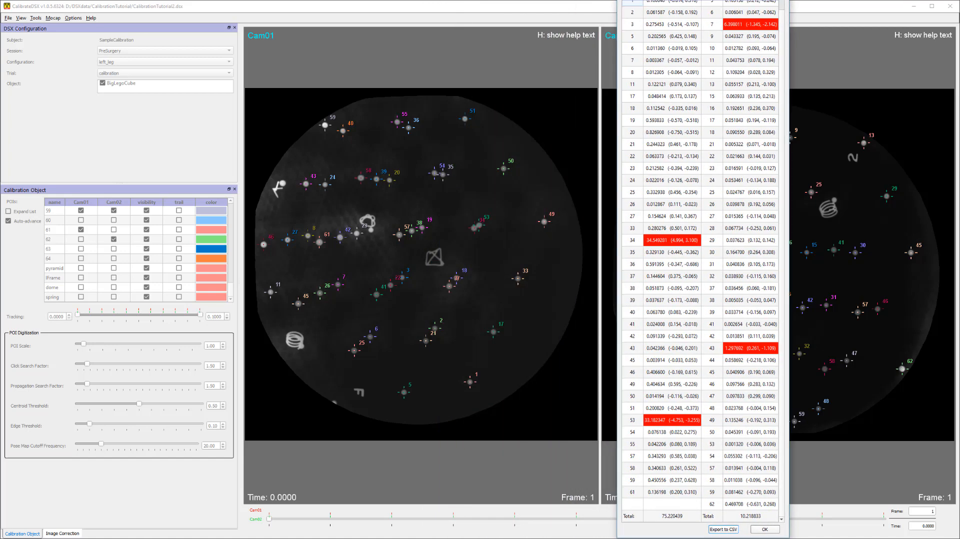
{"action": "left_click", "coordinate": [232, 294]}
{"action": "left_click_drag", "start_coordinate": [232, 295], "coordinate": [234, 249]}
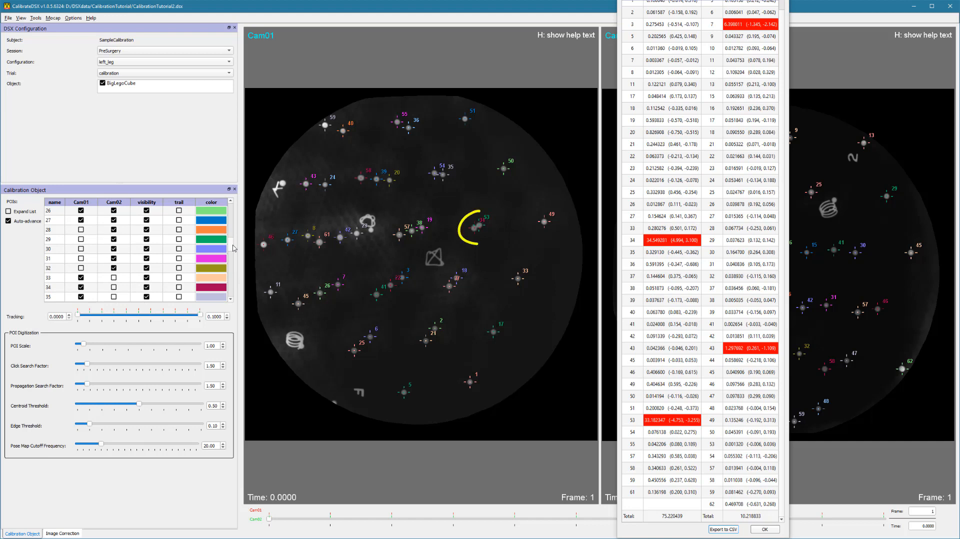
{"action": "left_click", "coordinate": [80, 287]}
{"action": "left_click_drag", "start_coordinate": [231, 248], "coordinate": [232, 275]}
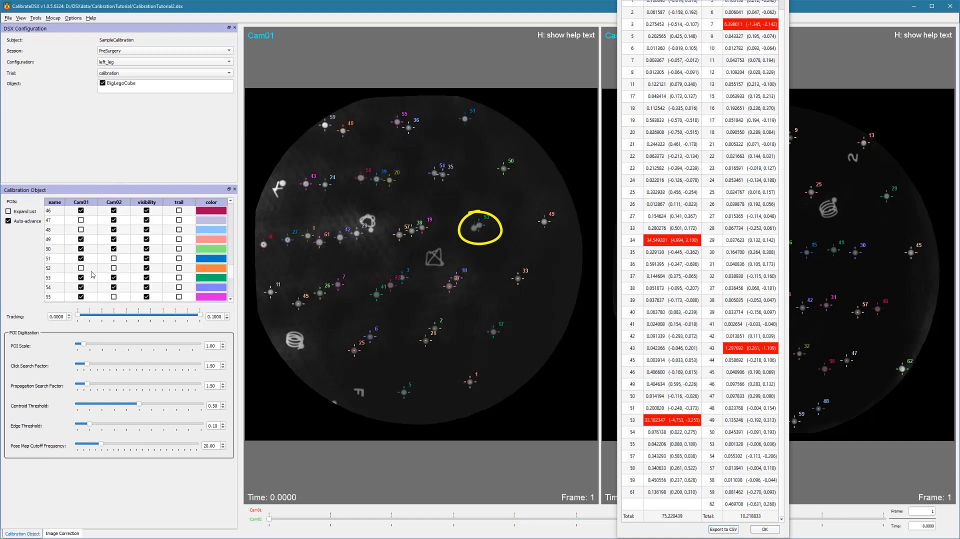
{"action": "left_click", "coordinate": [81, 277]}
- Remove the high-error beads 7 and 43 from the Cam02 digitization and close the 3D configuration results
{"action": "left_click_drag", "start_coordinate": [703, 2], "coordinate": [505, 0]}
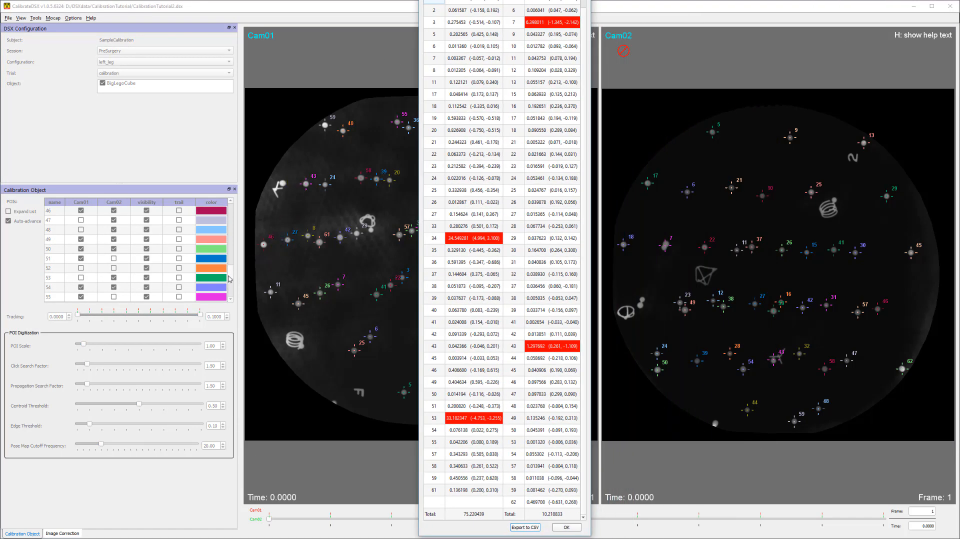
{"action": "left_click_drag", "start_coordinate": [231, 281], "coordinate": [232, 215]}
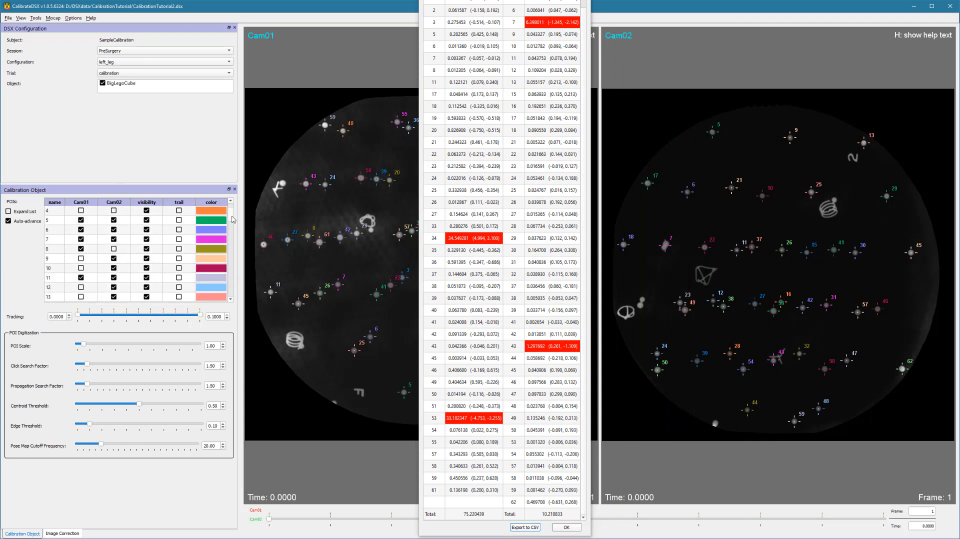
{"action": "left_click", "coordinate": [114, 240]}
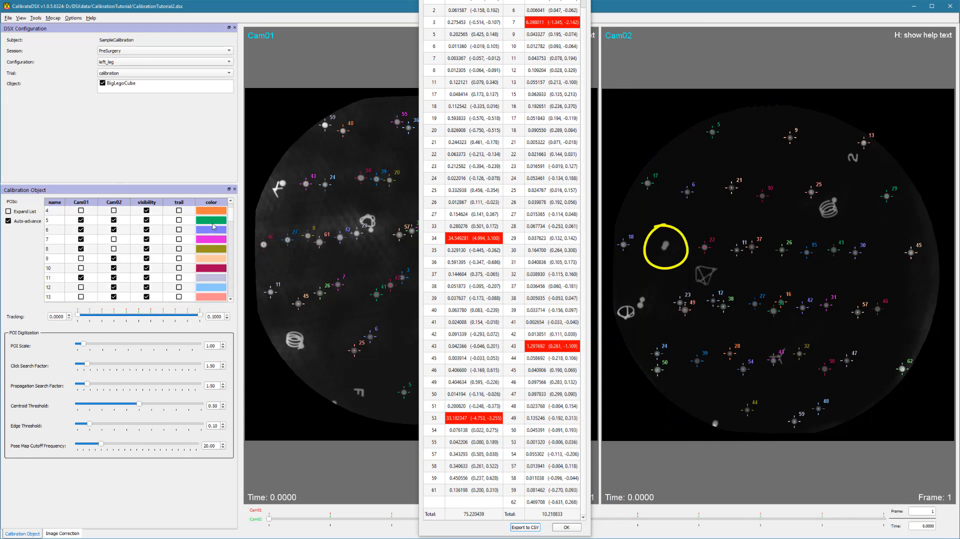
{"action": "left_click_drag", "start_coordinate": [232, 218], "coordinate": [238, 265]}
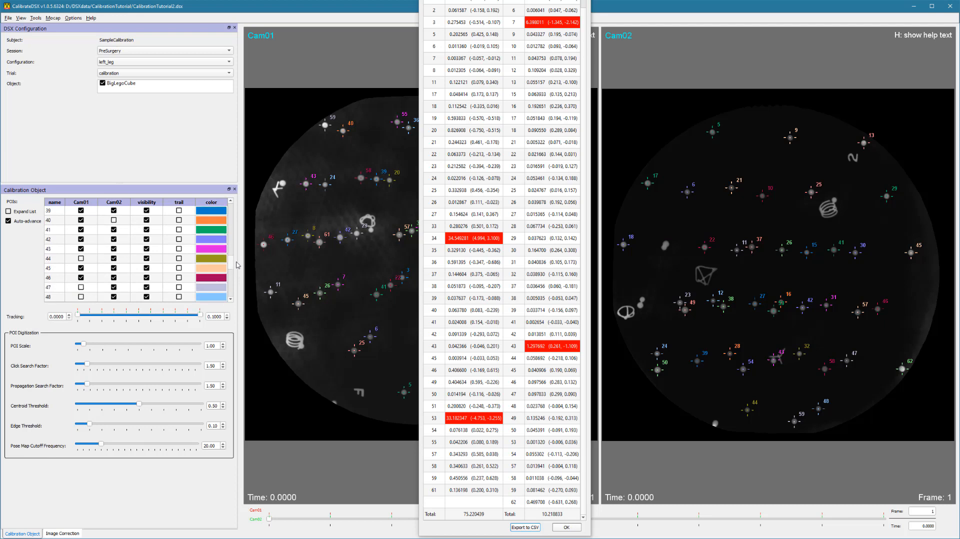
{"action": "left_click", "coordinate": [114, 249]}
{"action": "left_click", "coordinate": [565, 528]}
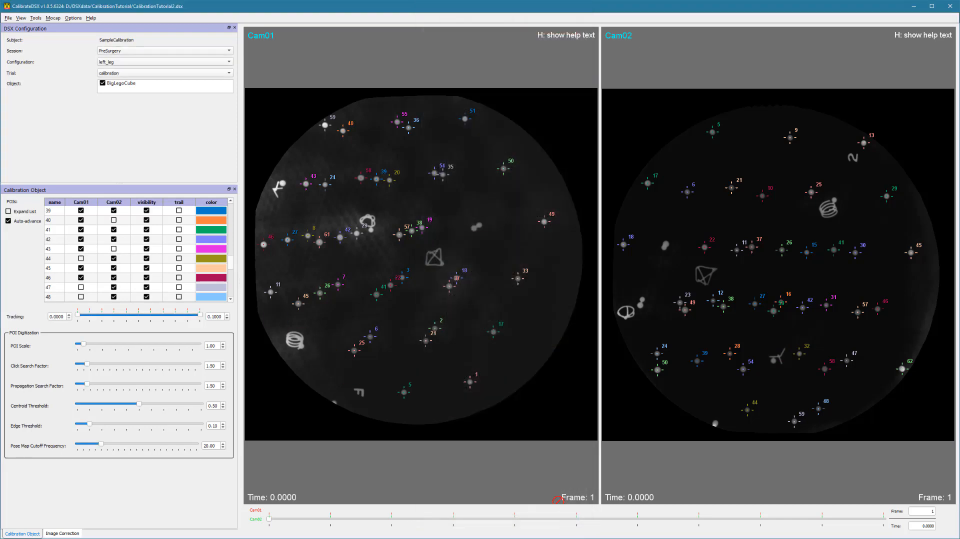
- Compute the 3D configuration without the removed beads, review the residuals for both cameras and close the results
{"action": "left_click", "coordinate": [37, 19]}
{"action": "left_click", "coordinate": [46, 48]}
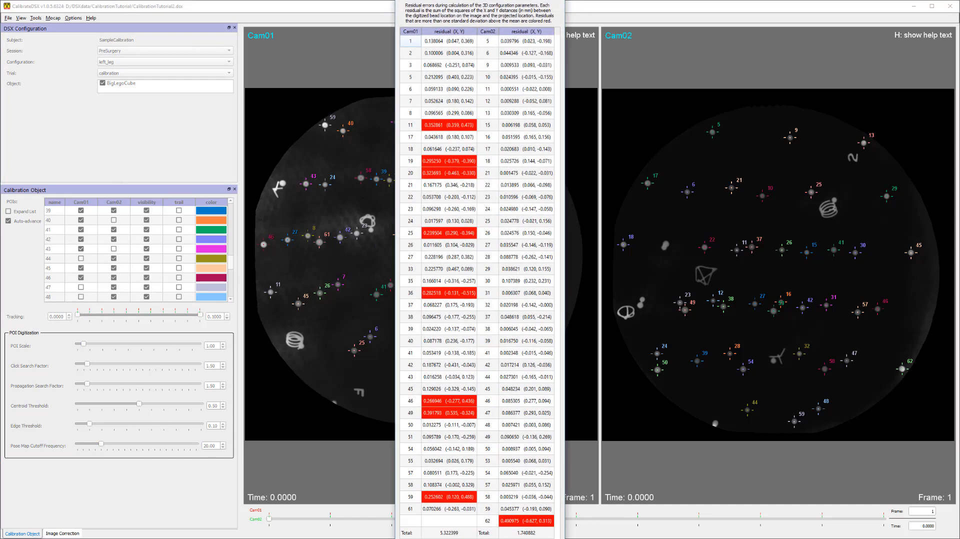
{"action": "left_click_drag", "start_coordinate": [486, 3], "coordinate": [560, 0]}
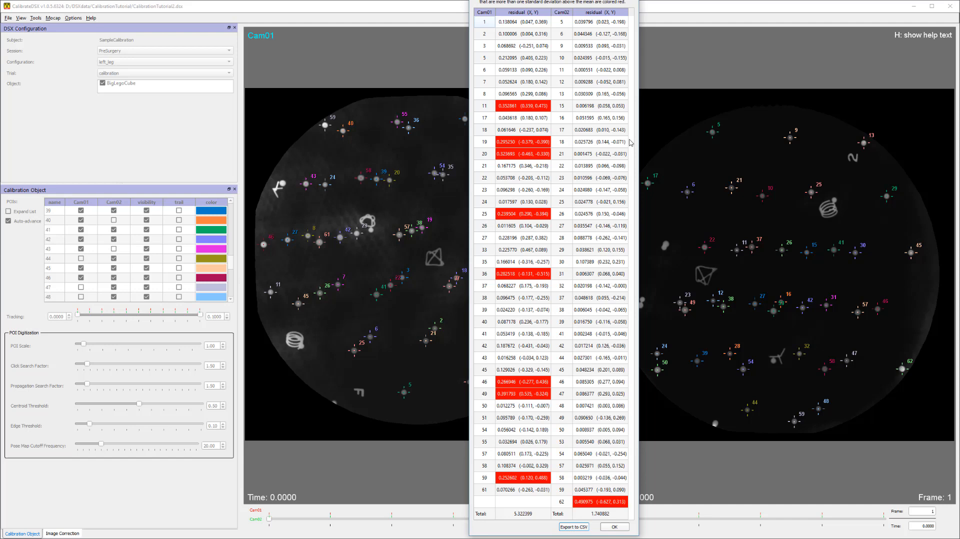
{"action": "left_click", "coordinate": [614, 527]}
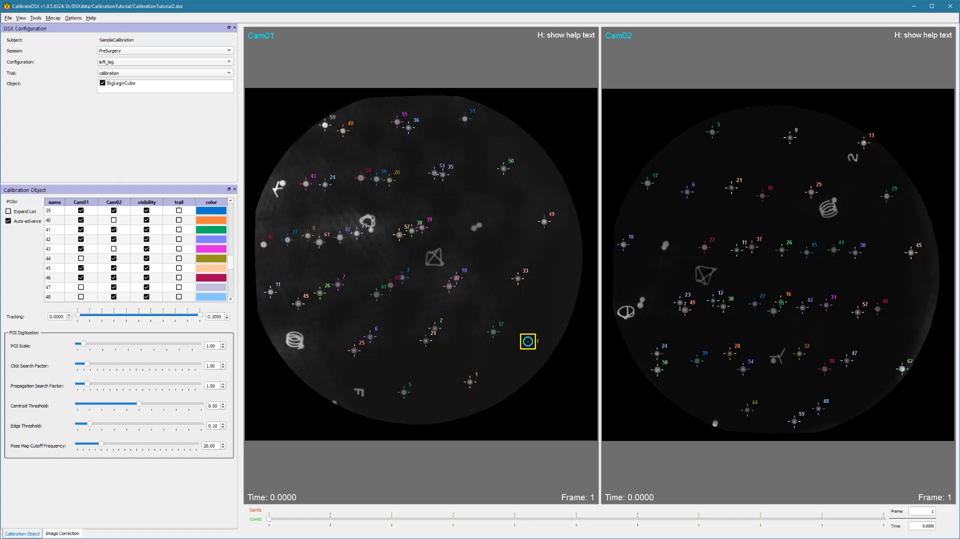
- Overlay the perfect calibration beads, inspect their positions on the two touching beads in Cam01, and hide the overlay
{"action": "left_click", "coordinate": [36, 18]}
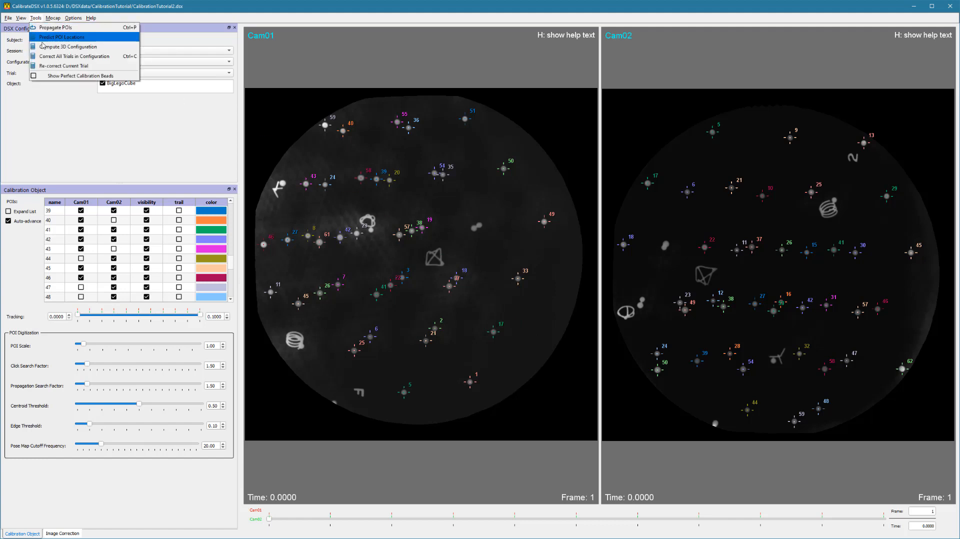
{"action": "left_click", "coordinate": [48, 77]}
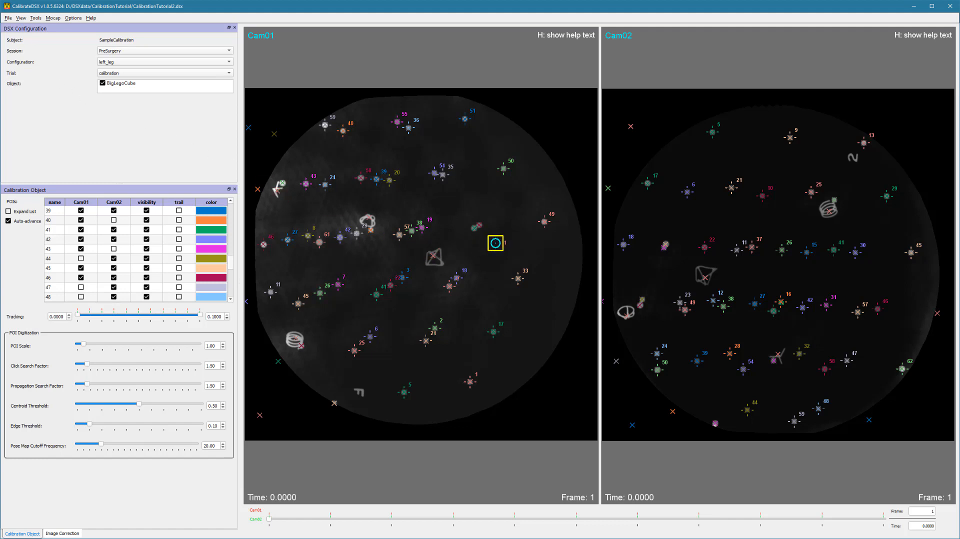
{"action": "left_click_drag", "start_coordinate": [496, 243], "coordinate": [449, 280]}
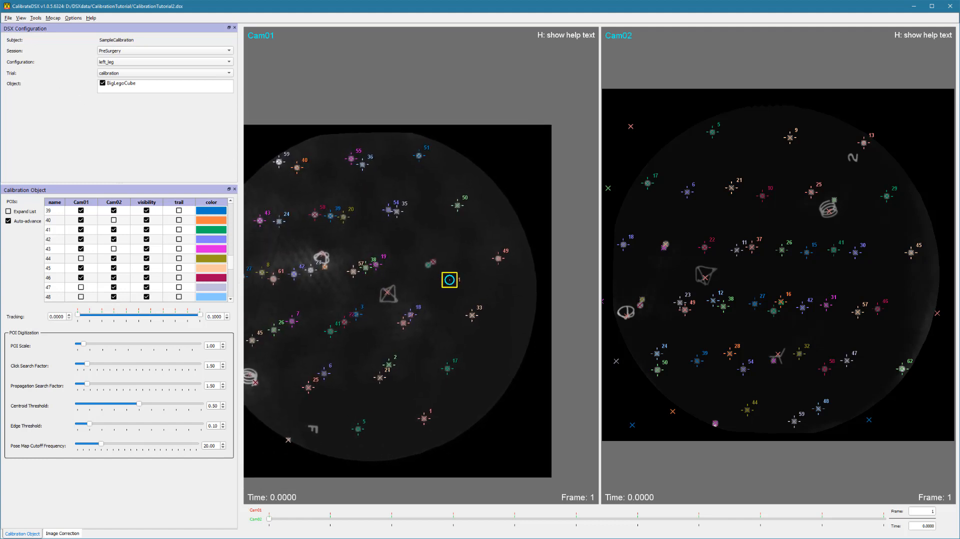
{"action": "scroll", "coordinate": [447, 271], "scroll_direction": "up", "scroll_amount": 5}
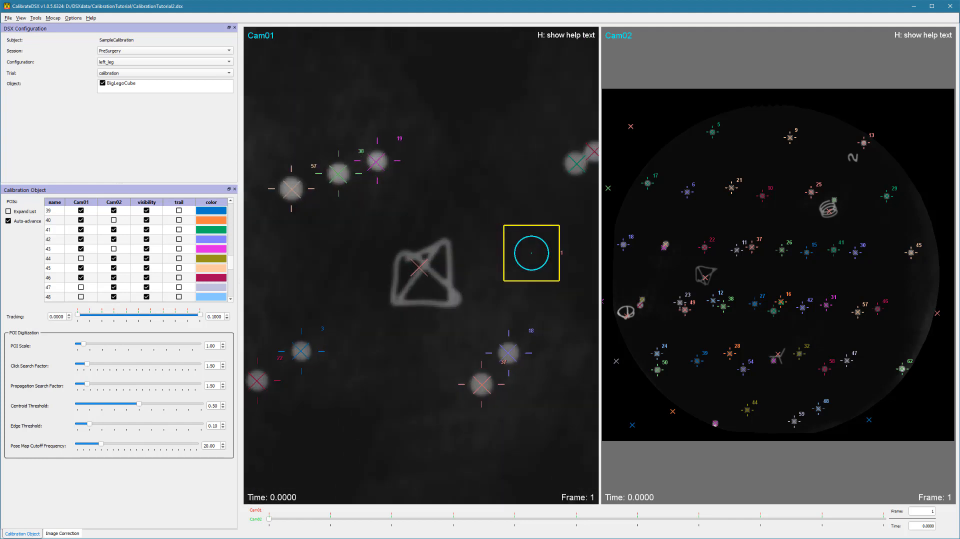
{"action": "left_click_drag", "start_coordinate": [531, 253], "coordinate": [400, 328]}
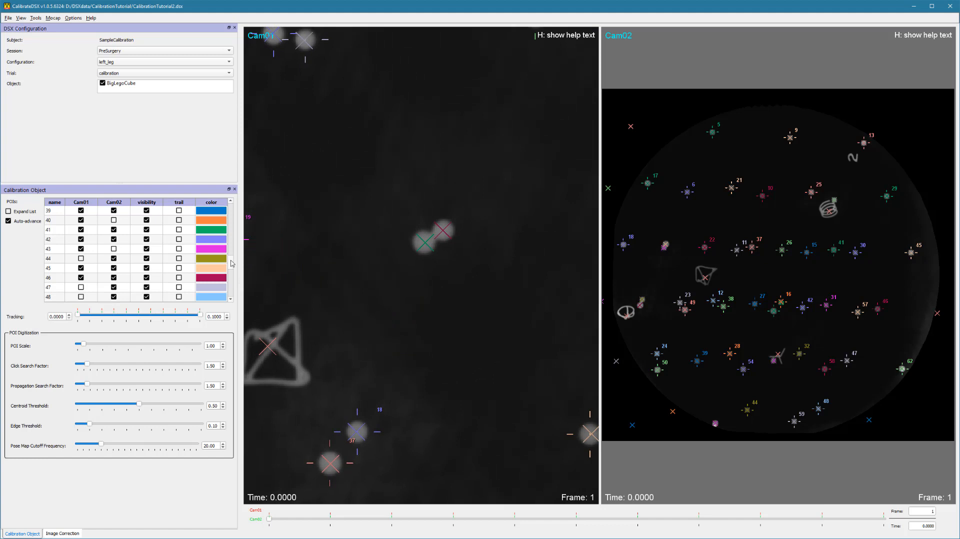
{"action": "left_click_drag", "start_coordinate": [231, 263], "coordinate": [233, 249]}
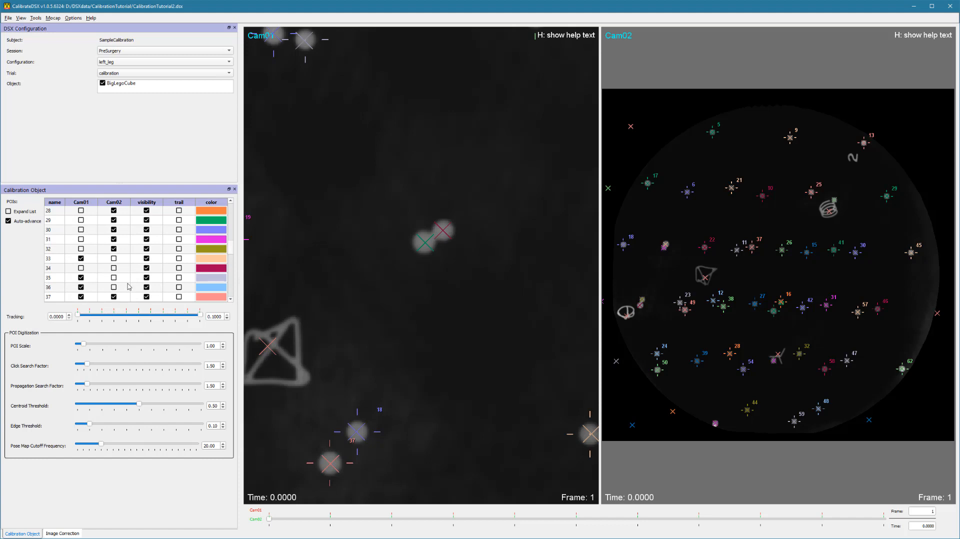
{"action": "left_click", "coordinate": [35, 18]}
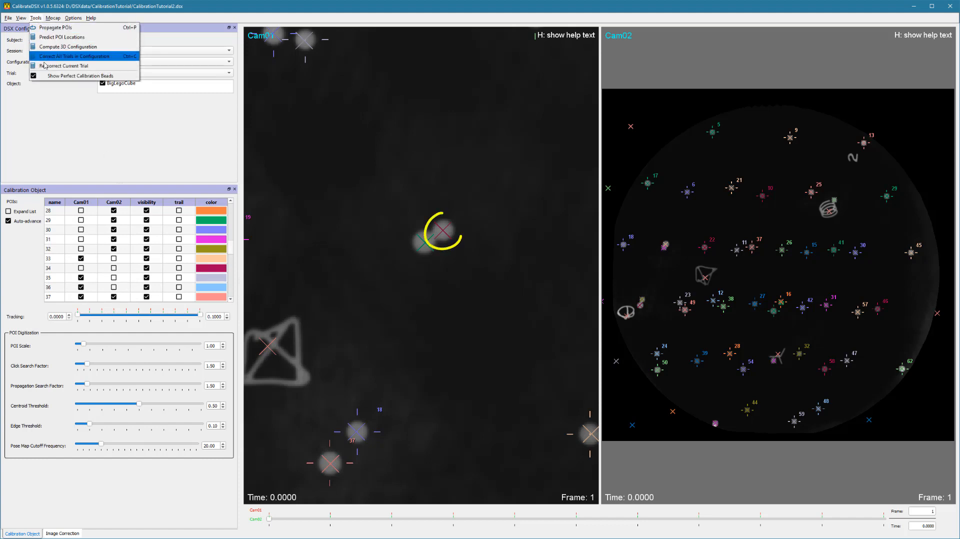
{"action": "left_click", "coordinate": [50, 76]}
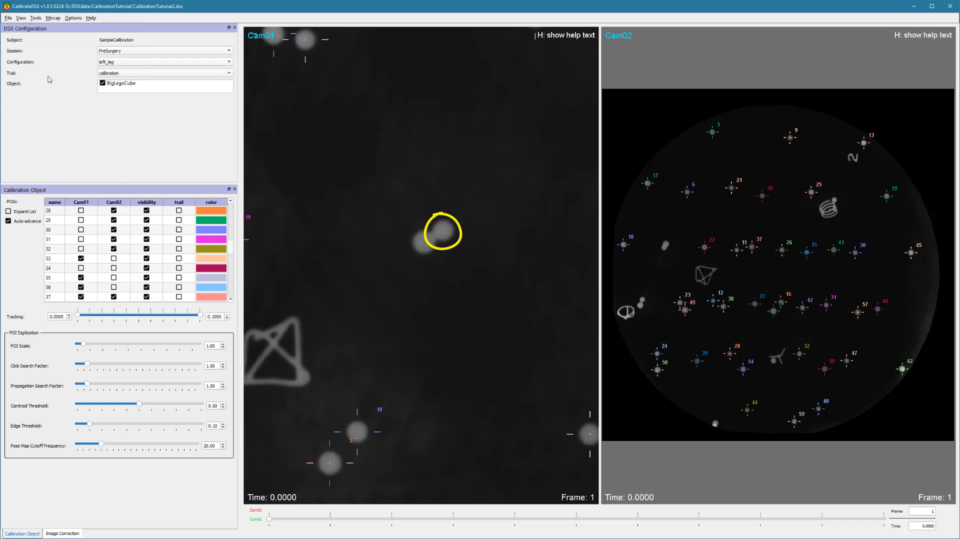
- Select bead 34 and set the POI Scale to 0.80 and the Click Search Factor to 1.00
{"action": "left_click", "coordinate": [55, 270]}
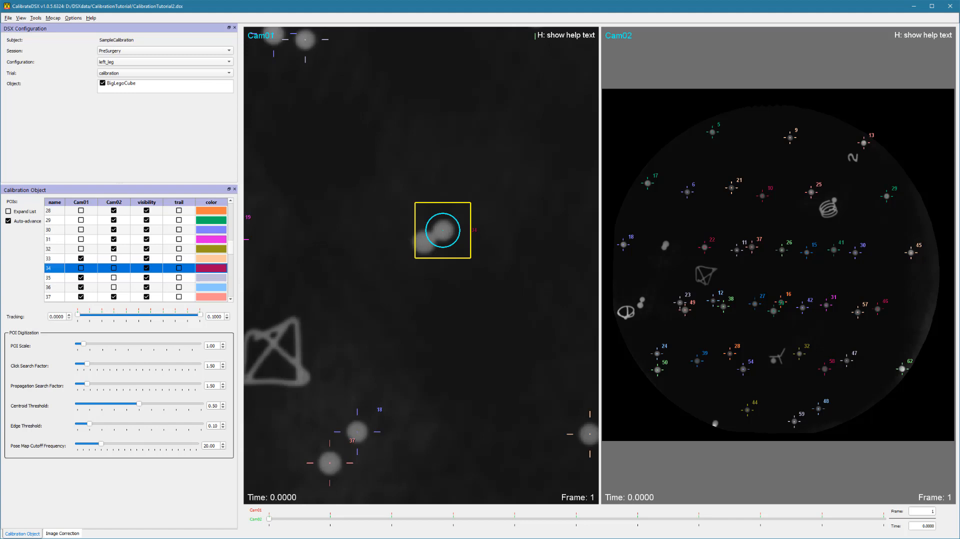
{"action": "left_click", "coordinate": [223, 348]}
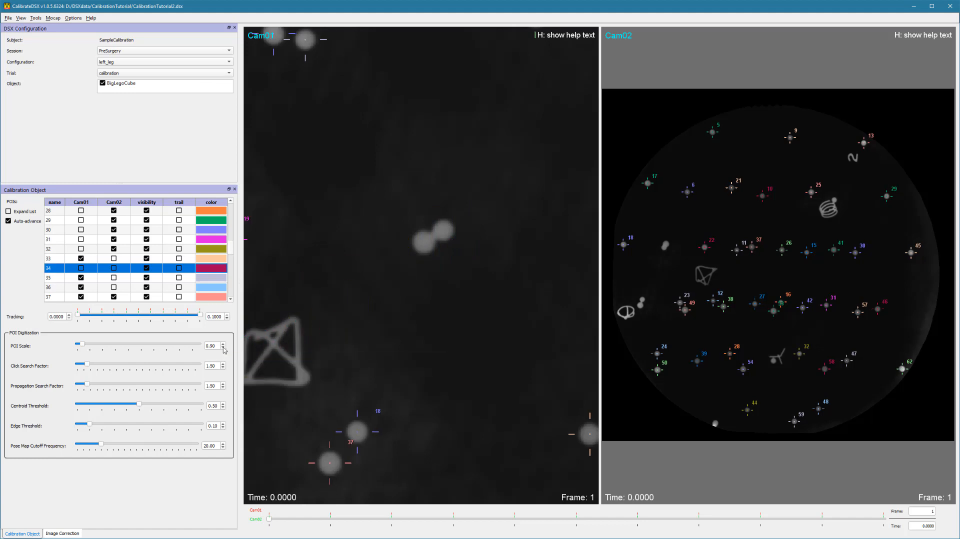
{"action": "left_click", "coordinate": [223, 348]}
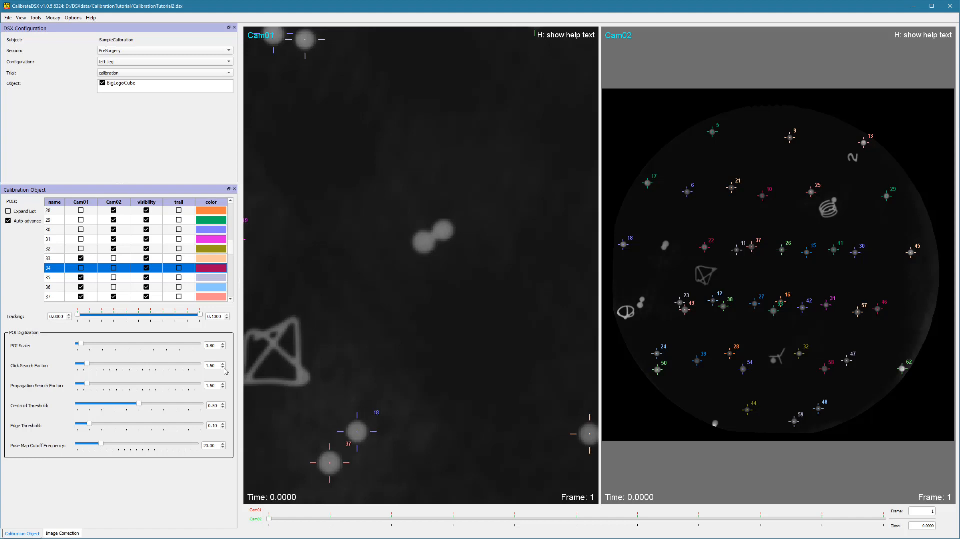
{"action": "left_click", "coordinate": [223, 369]}
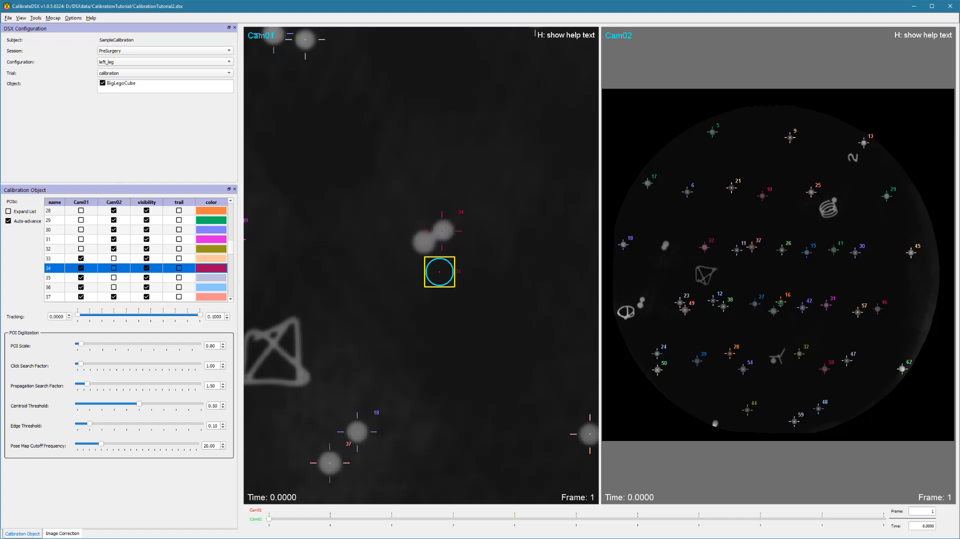
- Digitize the touching beads in Cam01, with bead 34 on the upper-right one and bead 53 on the lower-left one
{"action": "scroll", "coordinate": [445, 231], "scroll_direction": "up", "scroll_amount": 2}
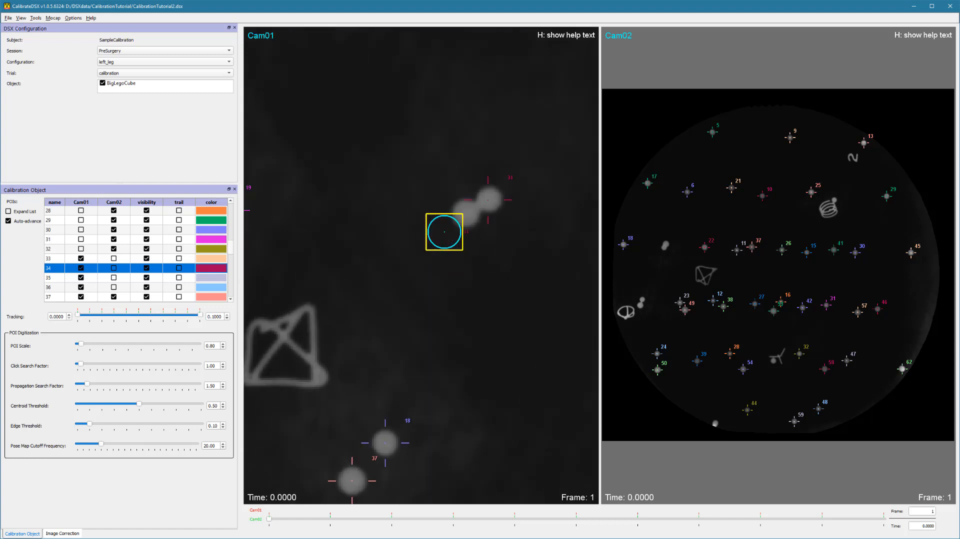
{"action": "scroll", "coordinate": [530, 205], "scroll_direction": "up", "scroll_amount": 2}
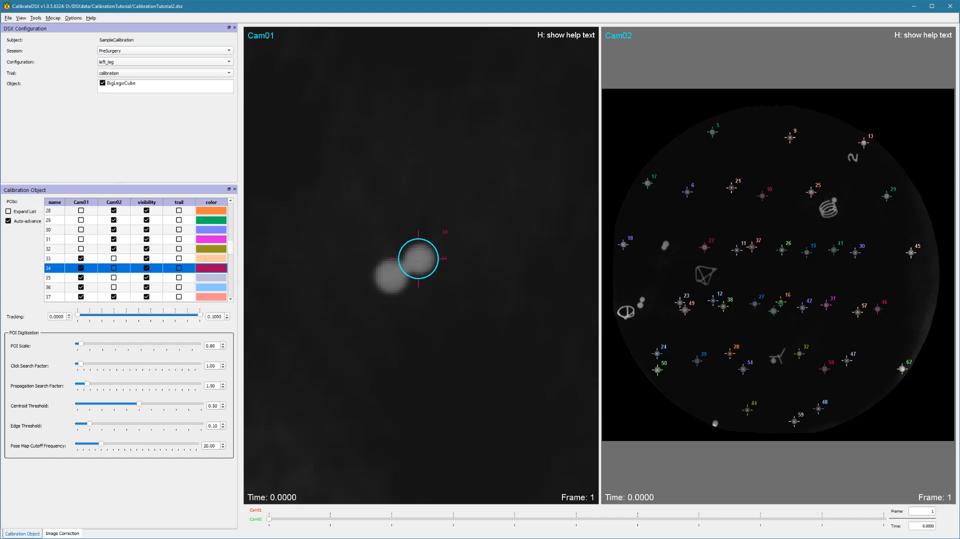
{"action": "left_click", "coordinate": [419, 258]}
{"action": "scroll", "coordinate": [232, 252], "scroll_direction": "down", "scroll_amount": 6}
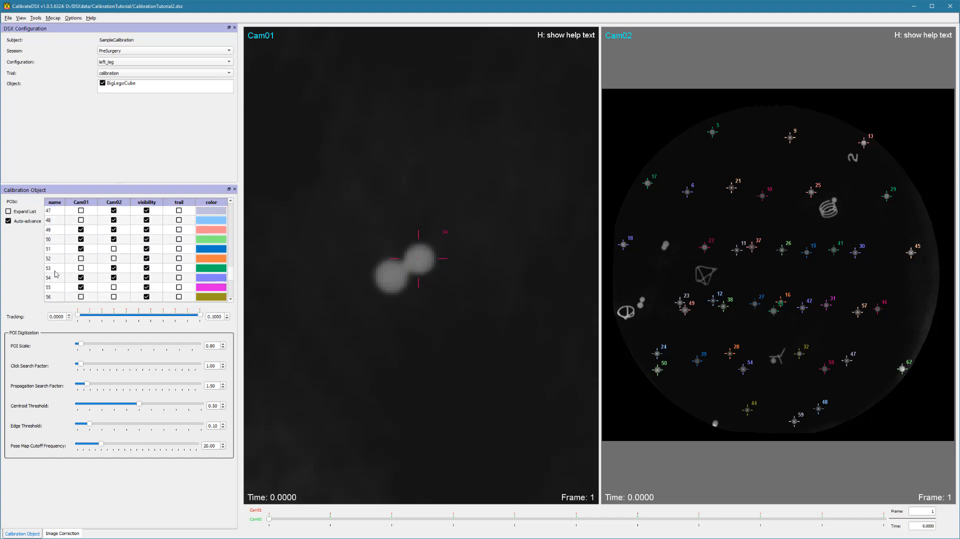
{"action": "left_click", "coordinate": [56, 269]}
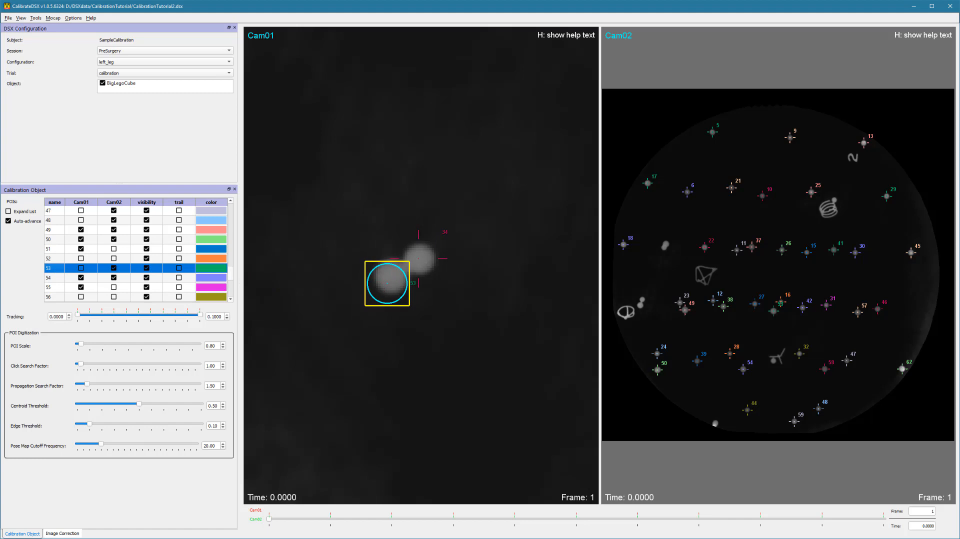
{"action": "left_click", "coordinate": [386, 283]}
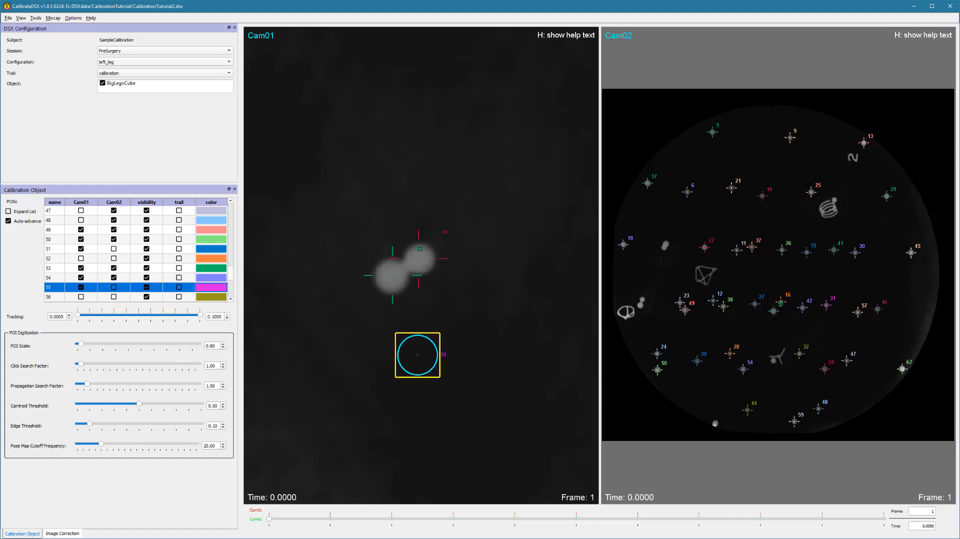
- Compute the 3D configuration with the redigitized beads 34 and 53, review the residuals and close the results
{"action": "key", "text": "r"}
{"action": "left_click", "coordinate": [37, 18]}
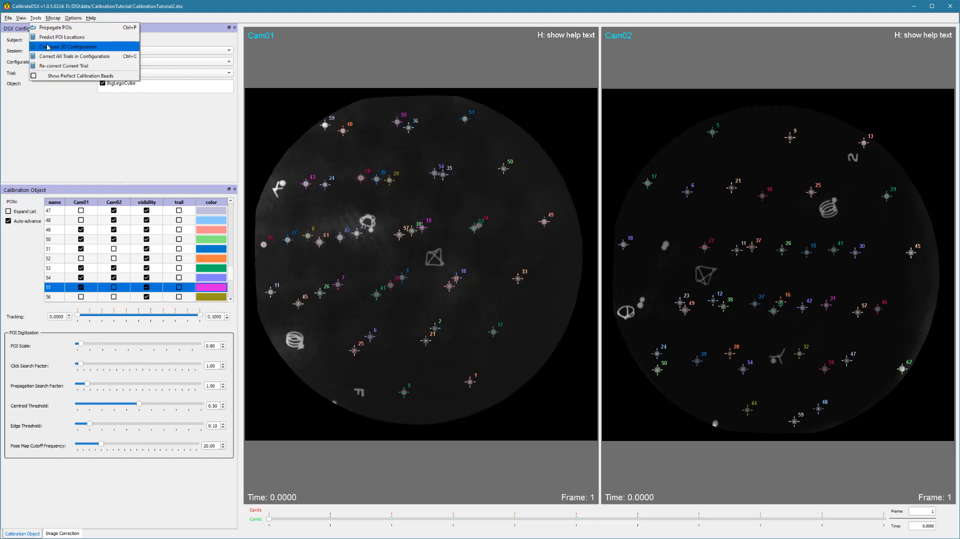
{"action": "left_click", "coordinate": [49, 47]}
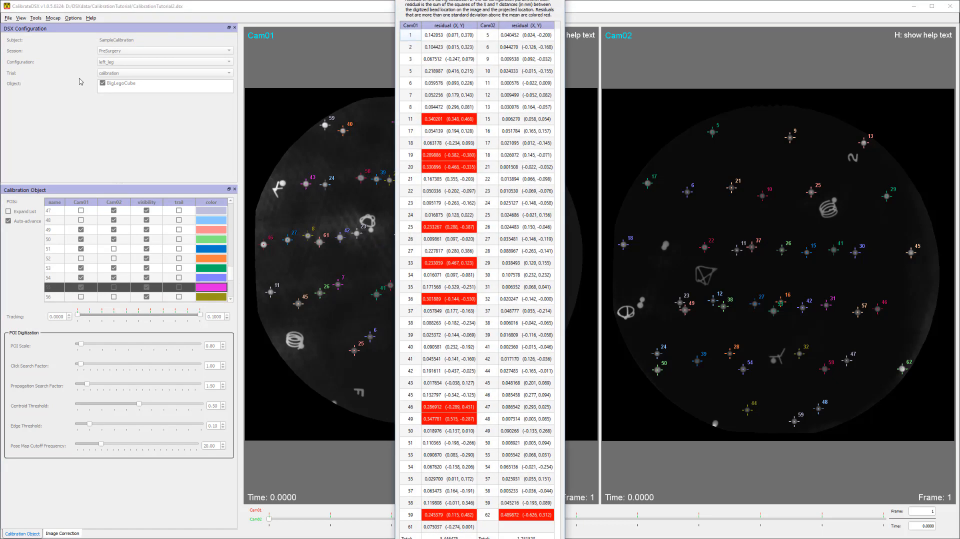
{"action": "left_click_drag", "start_coordinate": [480, 0], "coordinate": [532, 0]}
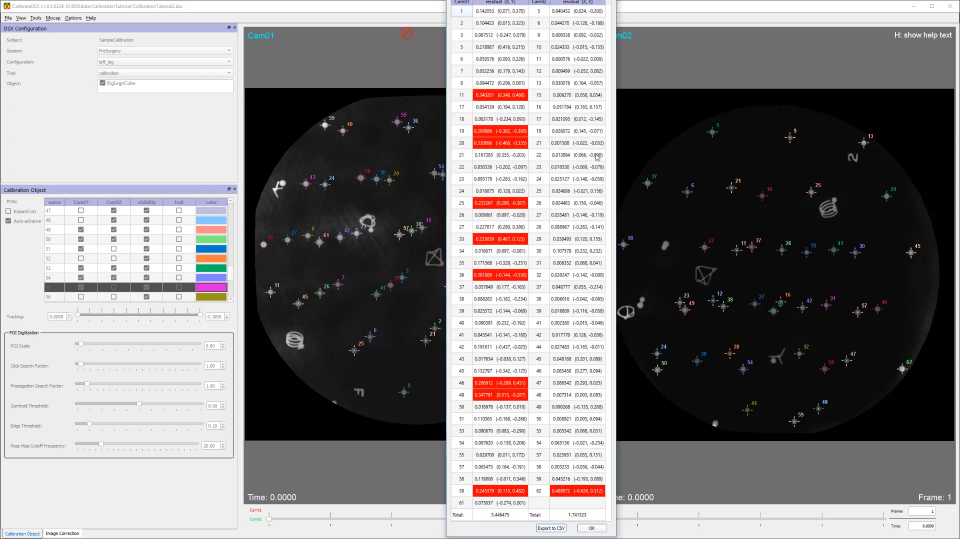
{"action": "left_click", "coordinate": [590, 530]}
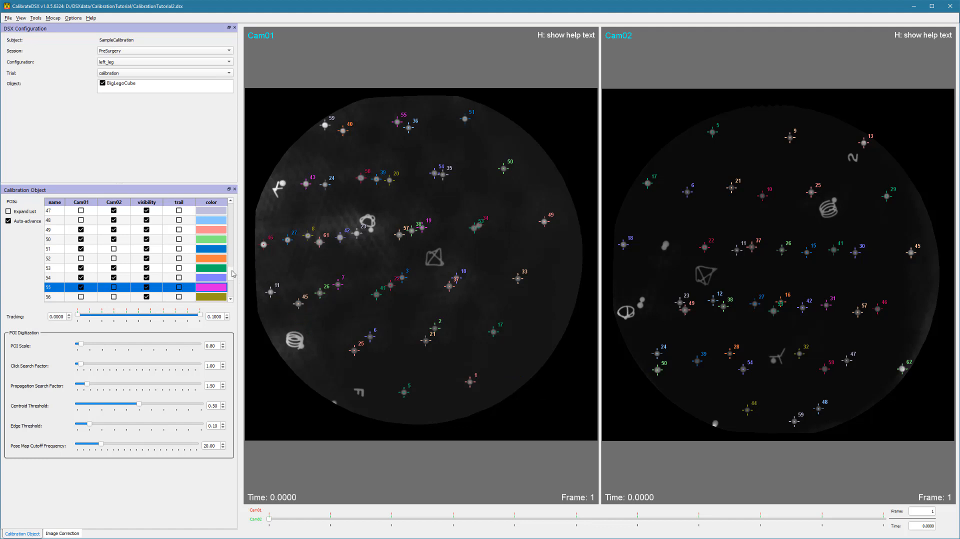
- Propagate the digitized beads over the 0.0000 to 0.1000 tracking range and scrub through the frames to check them
{"action": "left_click_drag", "start_coordinate": [230, 276], "coordinate": [230, 207]}
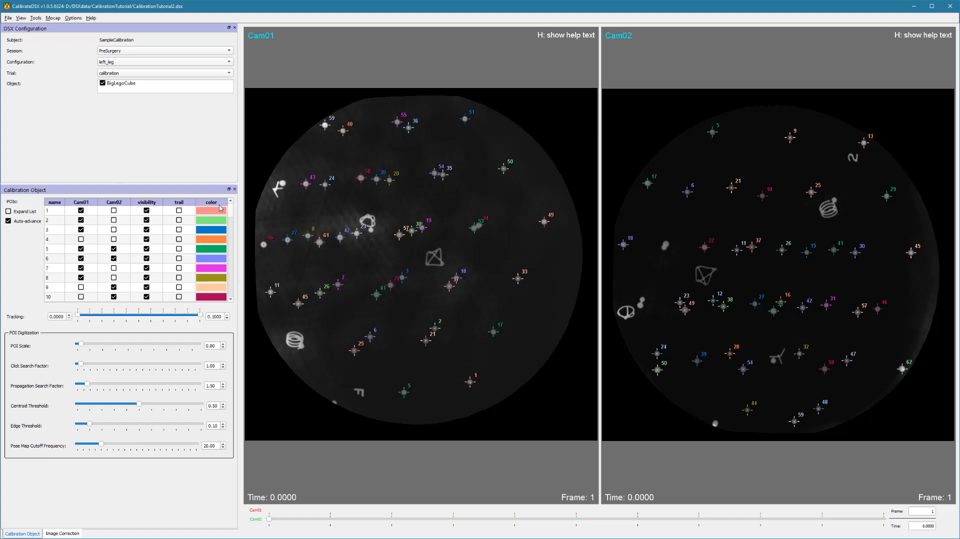
{"action": "left_click", "coordinate": [36, 19]}
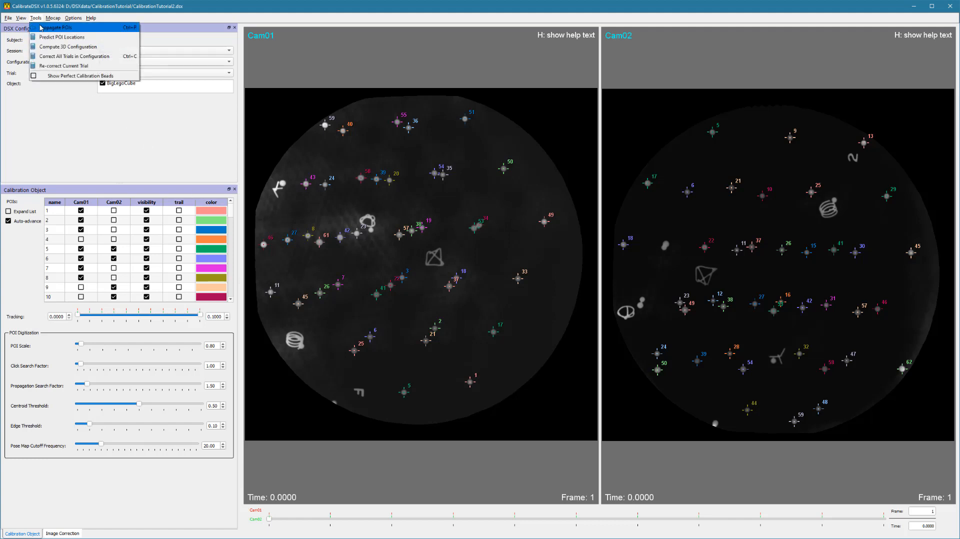
{"action": "left_click", "coordinate": [42, 29]}
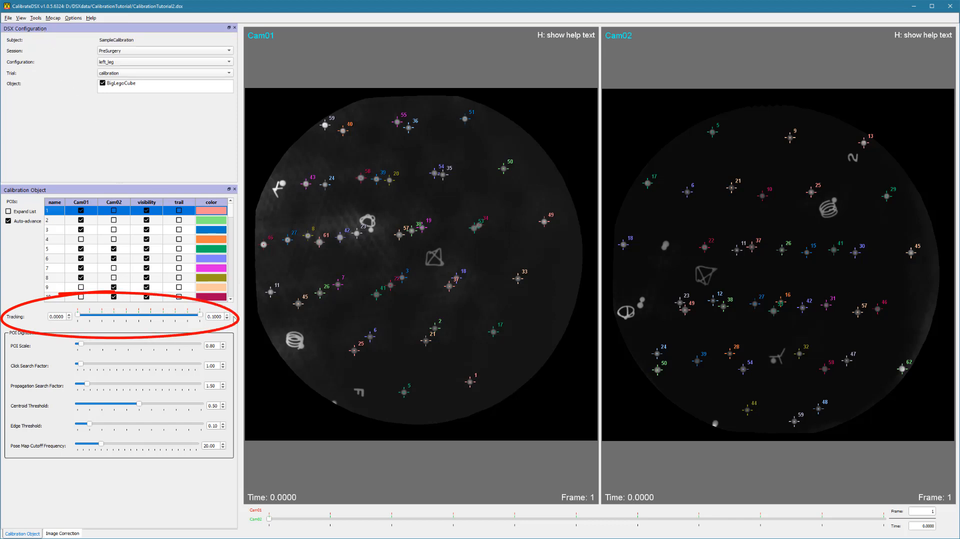
{"action": "mouse_move", "coordinate": [271, 523]}
{"action": "left_mouse_down"}
{"action": "mouse_move", "coordinate": [884, 525]}
{"action": "mouse_move", "coordinate": [279, 525]}
{"action": "left_mouse_up"}
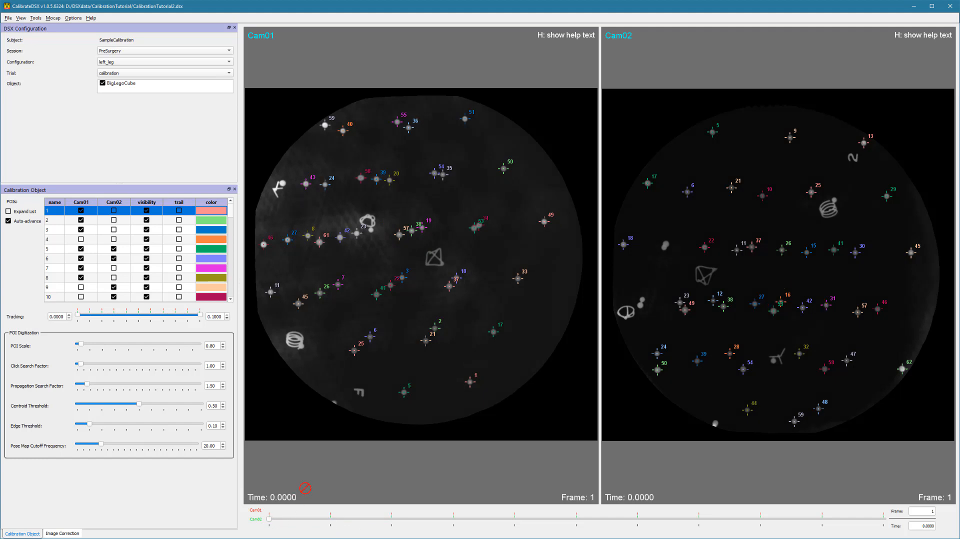
- Compute the 3D configuration from the propagated bead locations, review both cameras' residual totals and close the results
{"action": "left_click", "coordinate": [35, 19]}
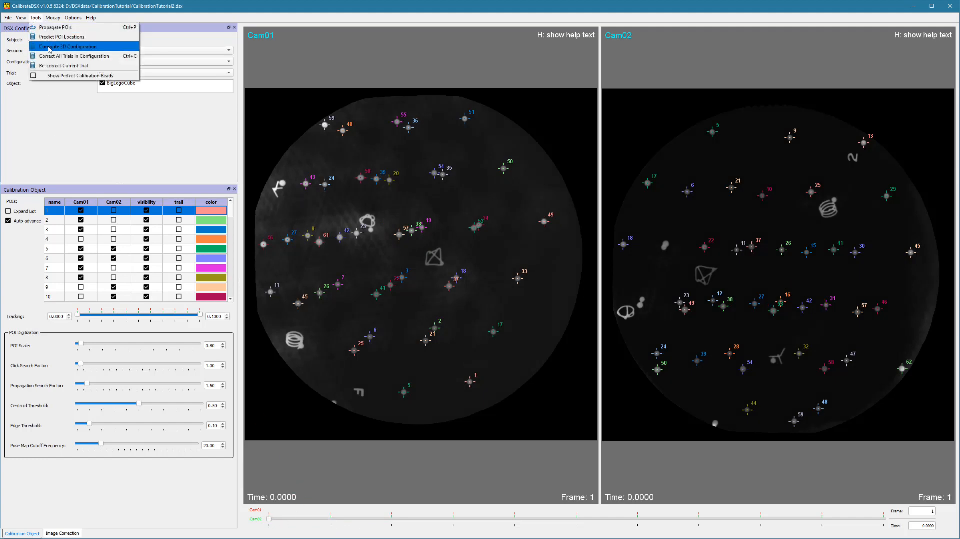
{"action": "left_click", "coordinate": [53, 53]}
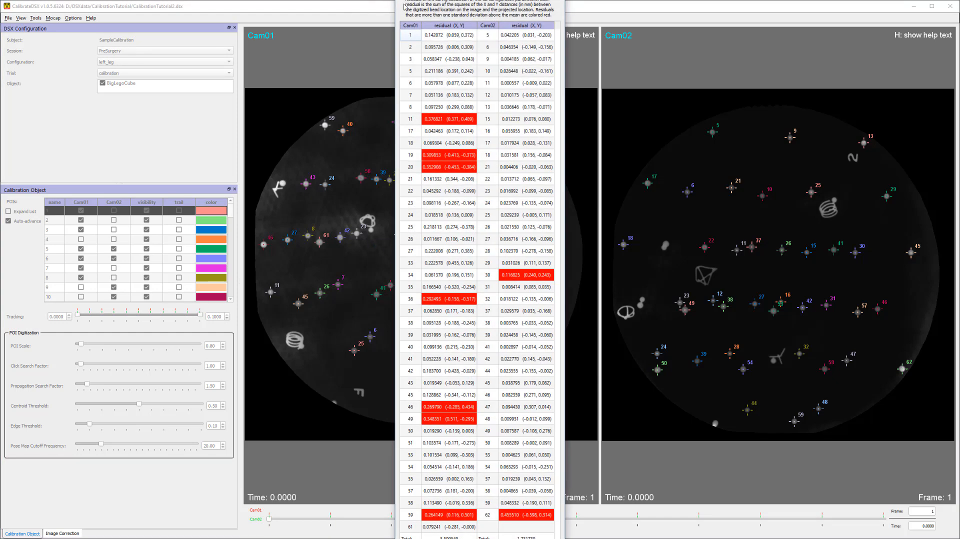
{"action": "left_click_drag", "start_coordinate": [480, 1], "coordinate": [523, 0]}
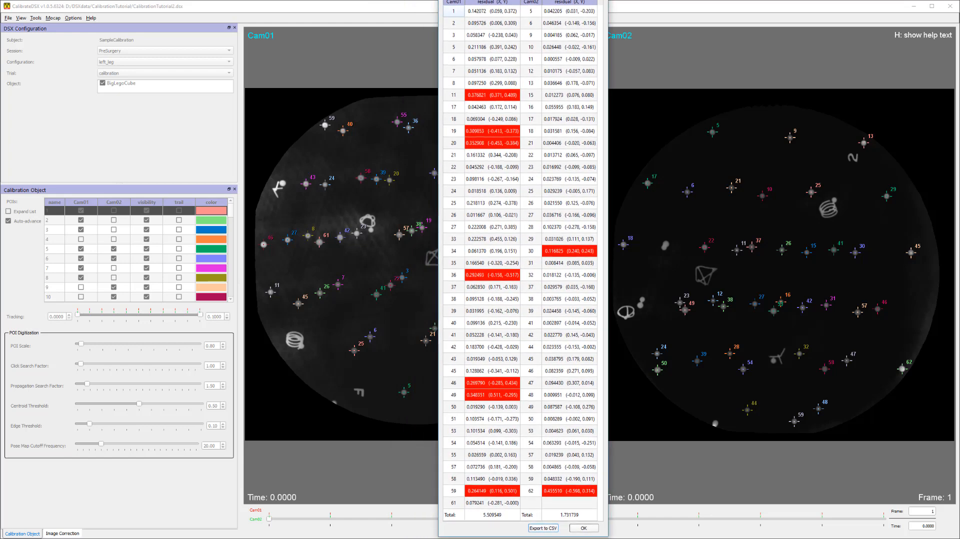
{"action": "left_click", "coordinate": [585, 529]}
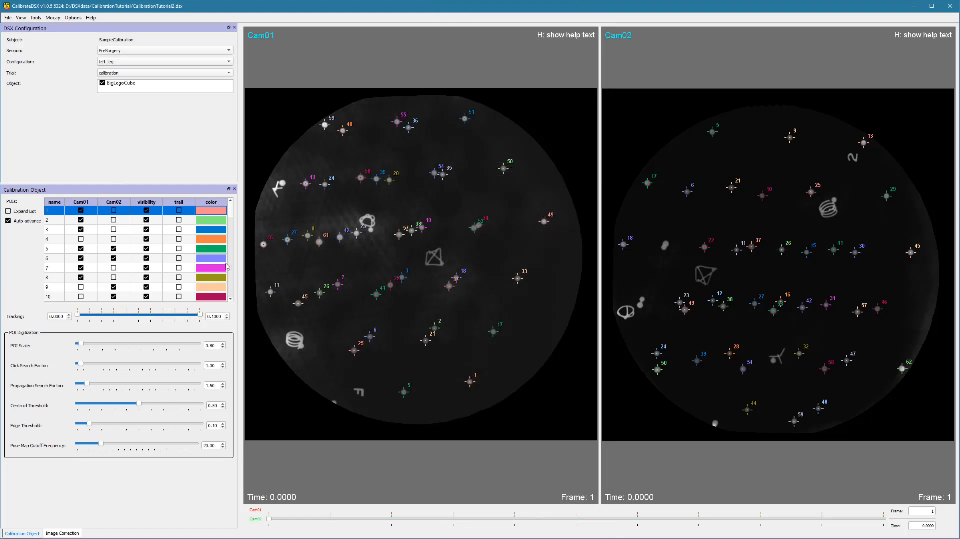
- Save the 2D POI locations for Cam01 and Cam02 under their suggested names in the Calibration folder, and save the subject
{"action": "left_click", "coordinate": [8, 18]}
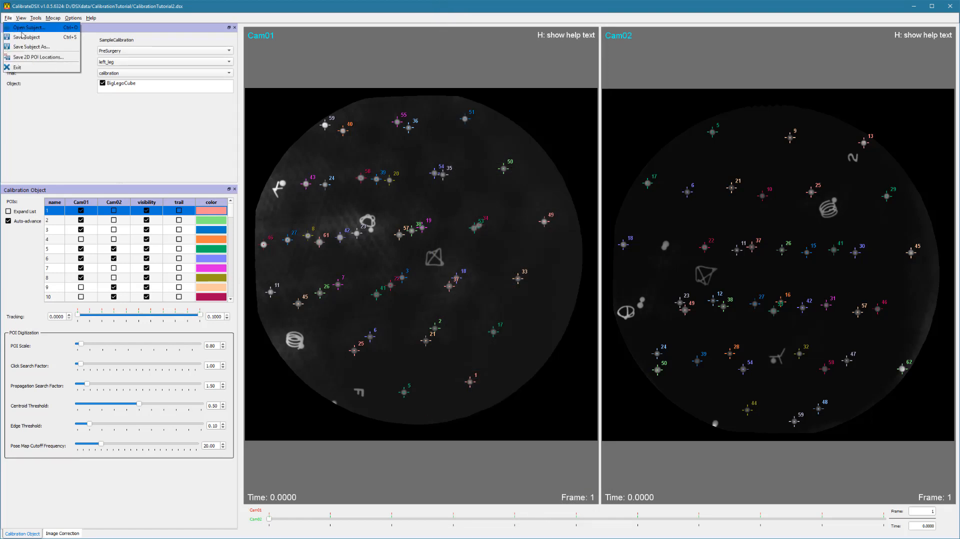
{"action": "left_click", "coordinate": [29, 58]}
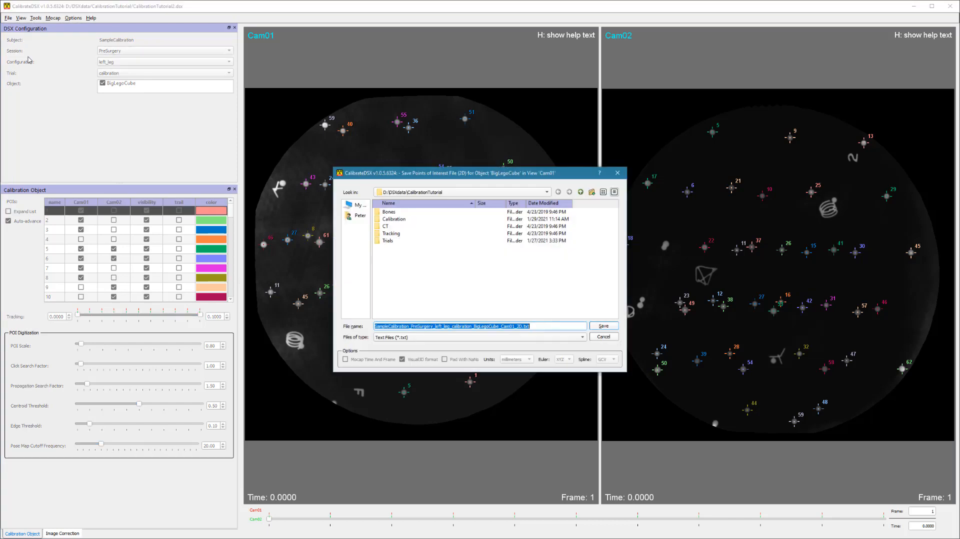
{"action": "double_click", "coordinate": [394, 222]}
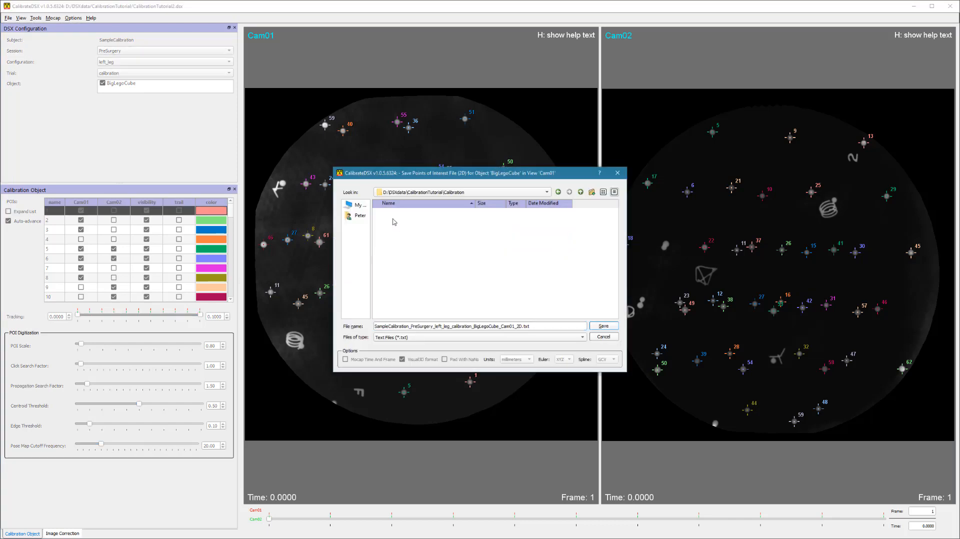
{"action": "left_click", "coordinate": [603, 327]}
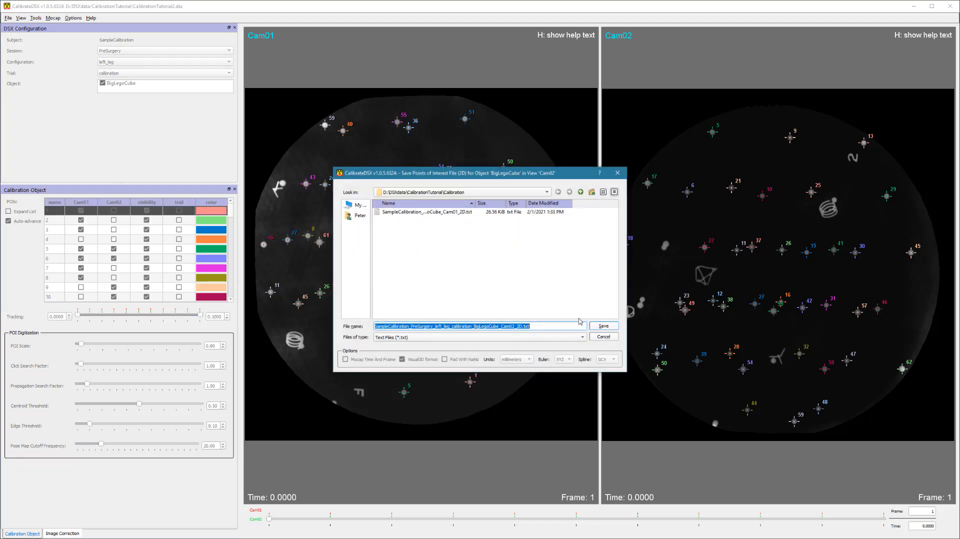
{"action": "left_click", "coordinate": [603, 327]}
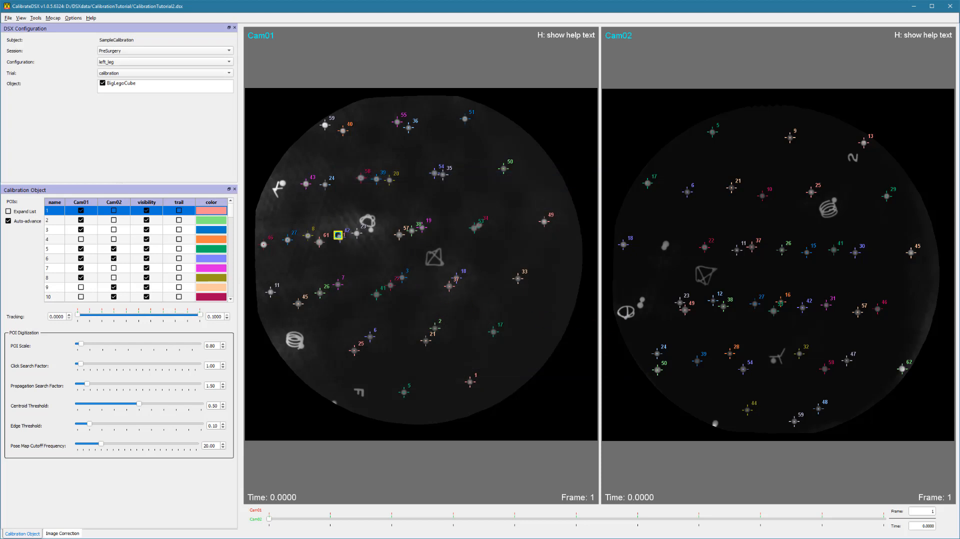
{"action": "left_click", "coordinate": [7, 19]}
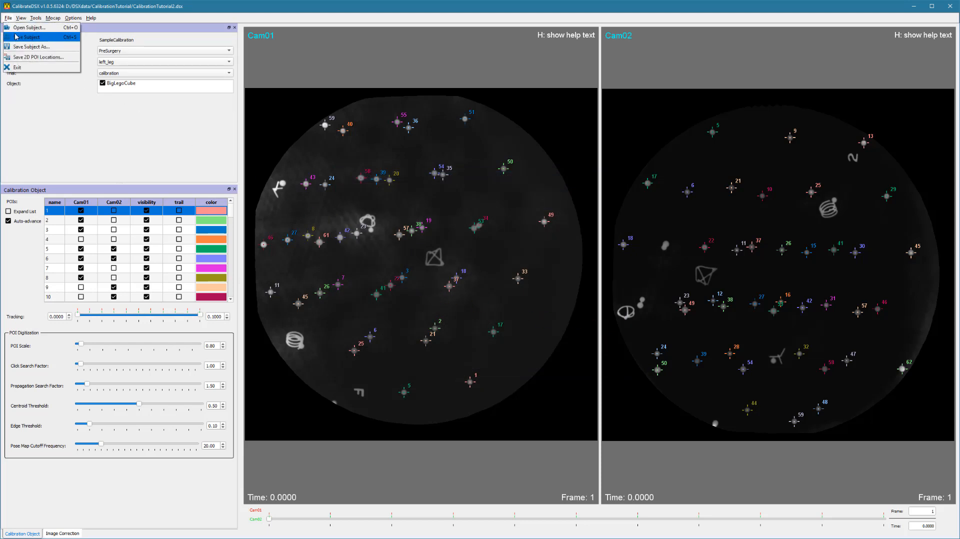
{"action": "left_click", "coordinate": [17, 39]}
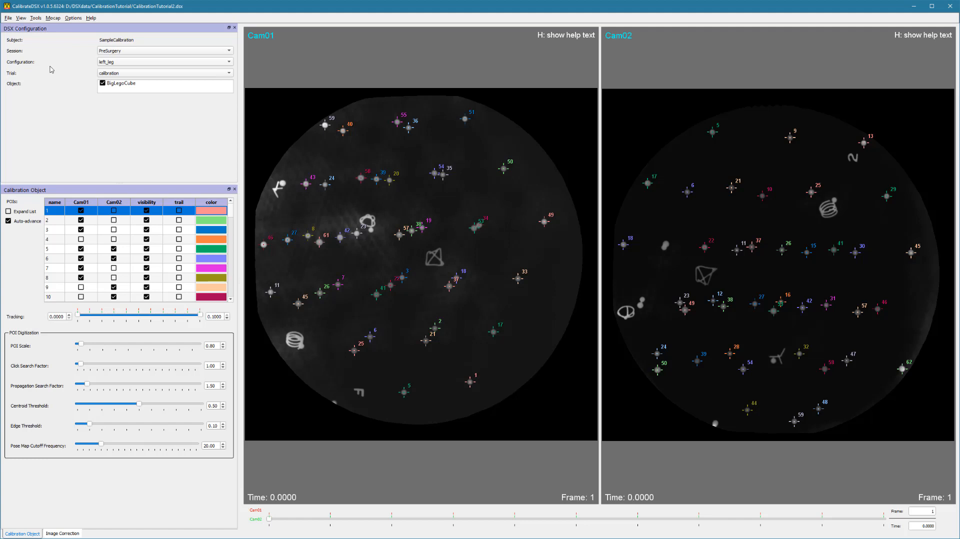
- Bring up the image correction settings and correct all trials in the left_leg configuration
{"action": "left_click", "coordinate": [63, 534]}
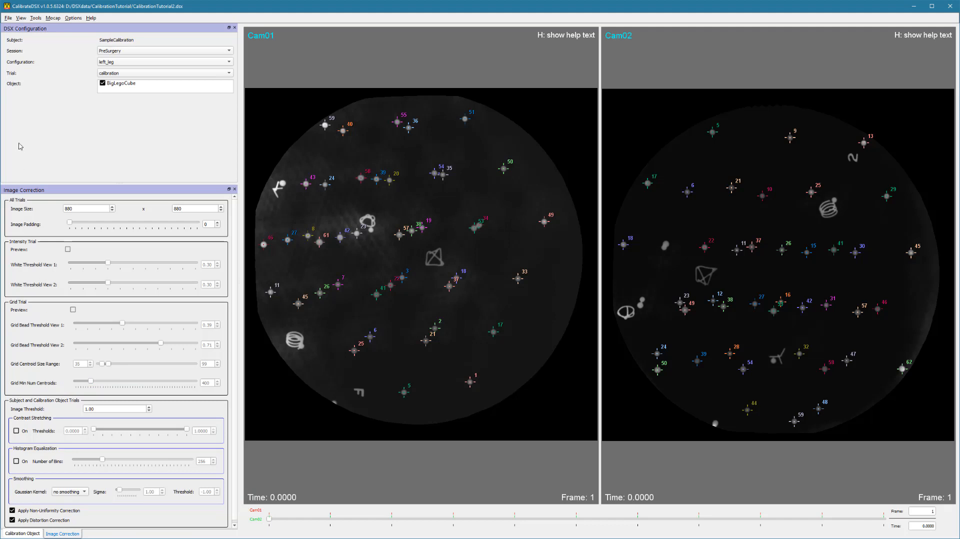
{"action": "left_click", "coordinate": [35, 19]}
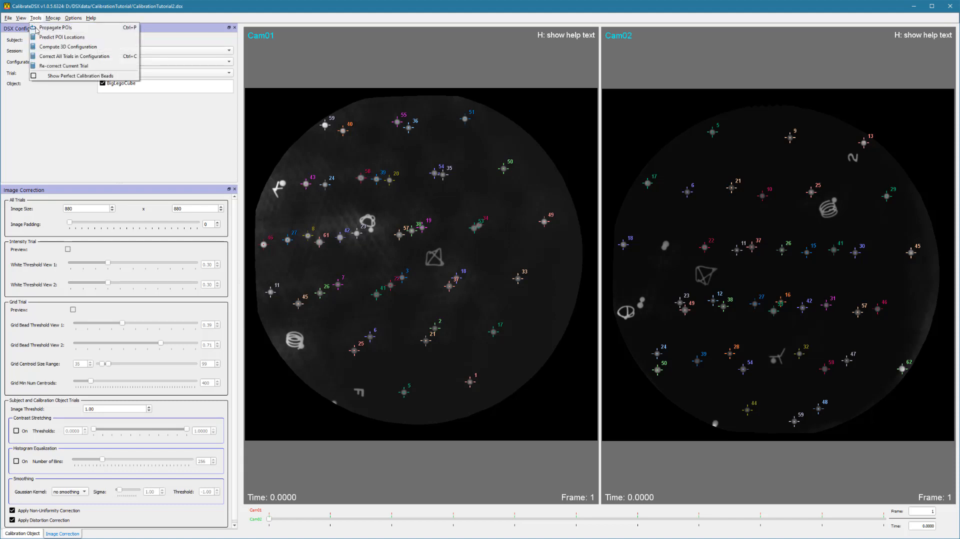
{"action": "left_click", "coordinate": [43, 57]}
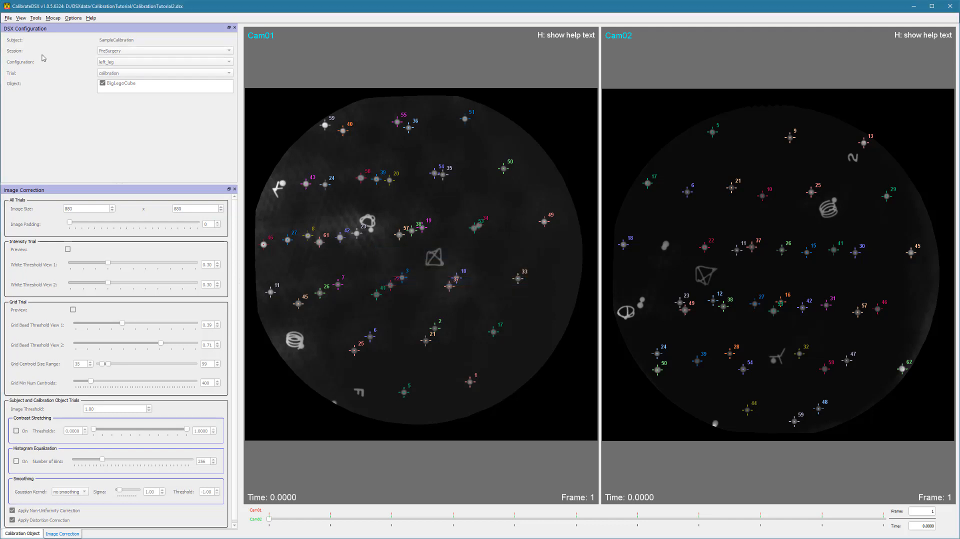
- Load the stand trial and check its corrected images in both camera views
{"action": "left_click", "coordinate": [113, 74]}
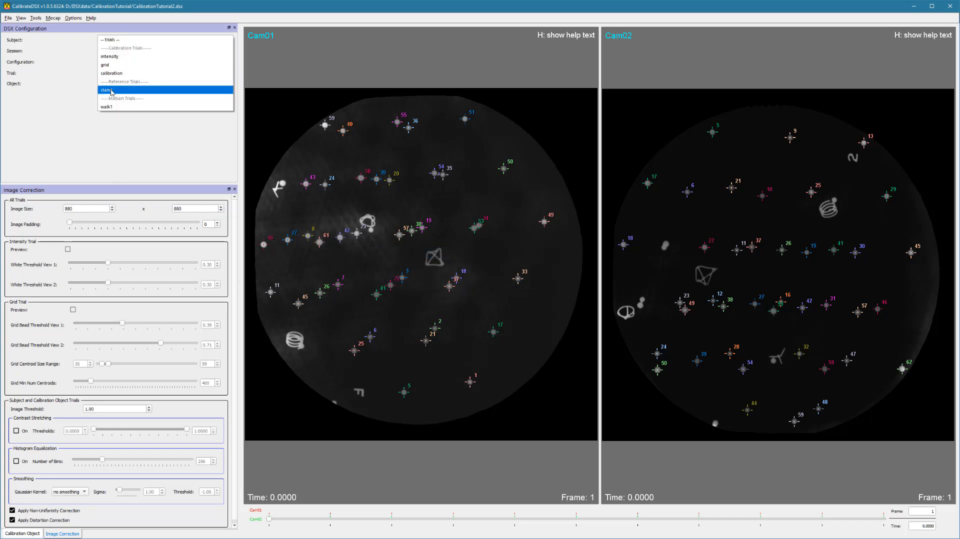
{"action": "left_click", "coordinate": [111, 89]}
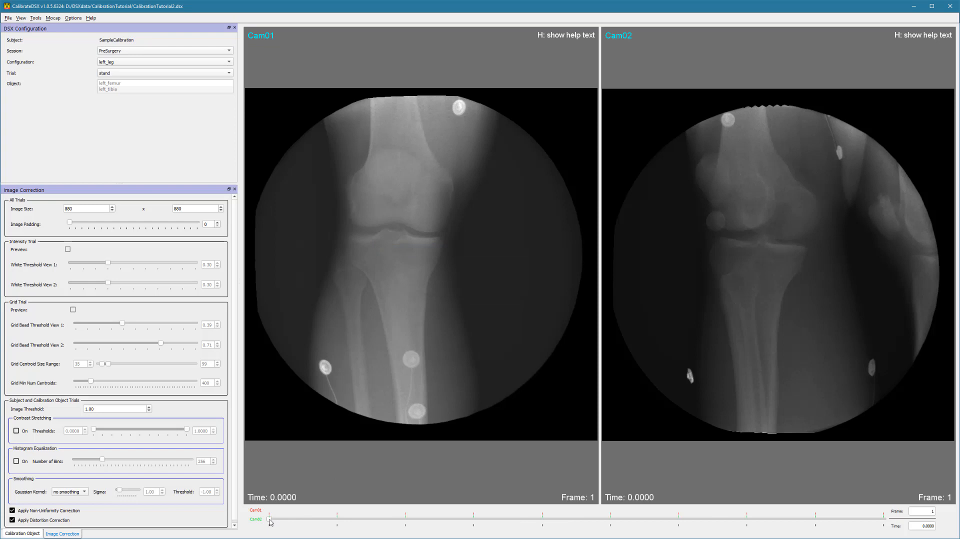
{"action": "mouse_move", "coordinate": [271, 522]}
{"action": "left_mouse_down"}
{"action": "mouse_move", "coordinate": [878, 534]}
{"action": "mouse_move", "coordinate": [283, 520]}
{"action": "left_mouse_up"}
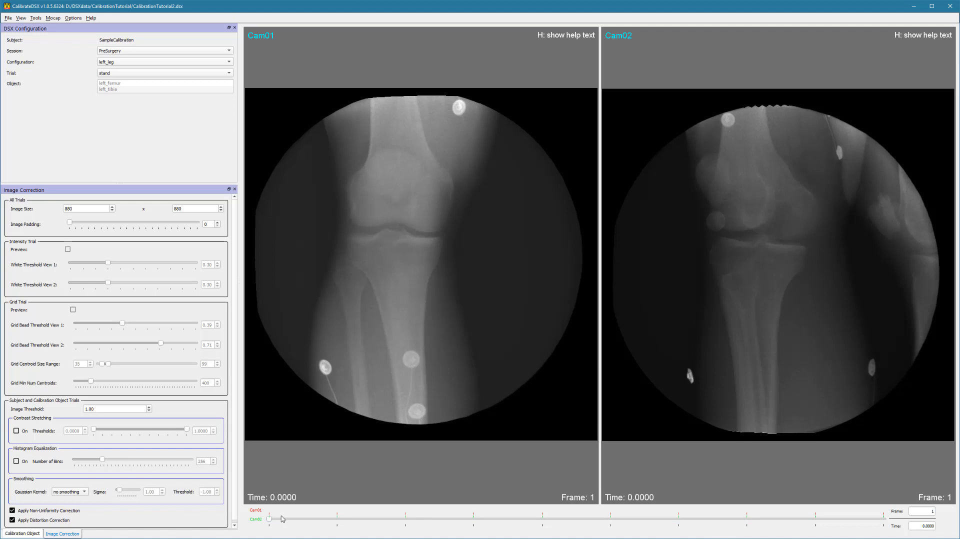
- Load the walk1 trial, scrub its corrected images to frame 7 to check them, and save the subject
{"action": "left_click", "coordinate": [111, 74]}
{"action": "left_click", "coordinate": [108, 90]}
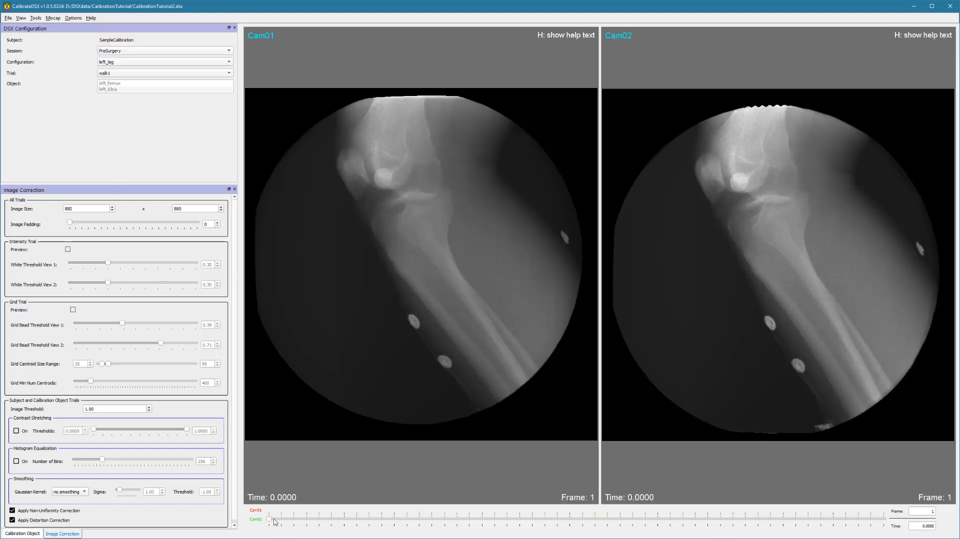
{"action": "left_click_drag", "start_coordinate": [270, 520], "coordinate": [344, 520]}
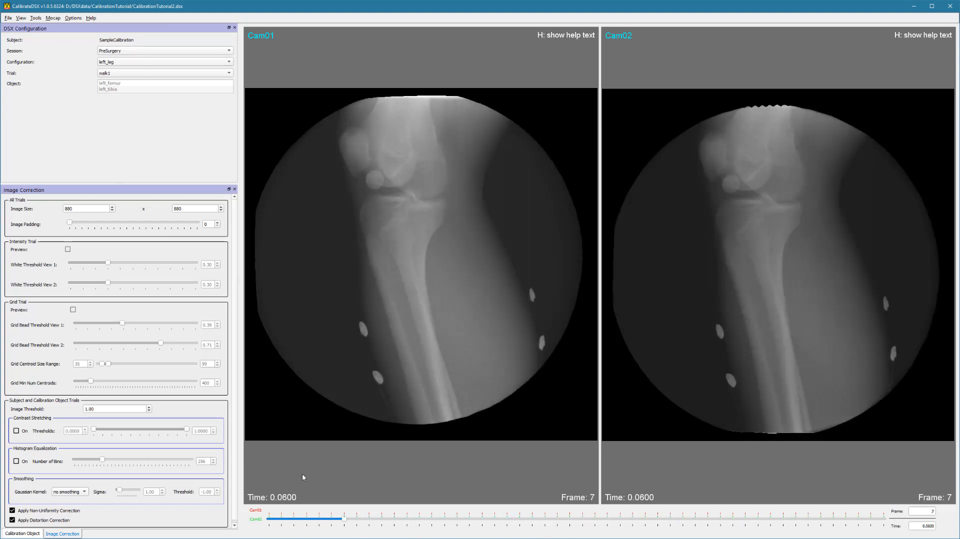
{"action": "left_click", "coordinate": [8, 18]}
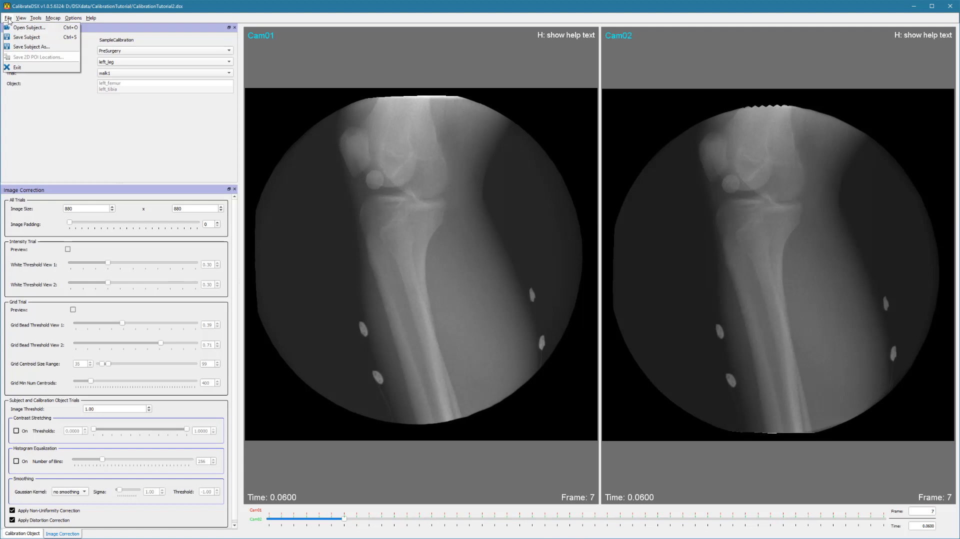
{"action": "left_click", "coordinate": [19, 38]}
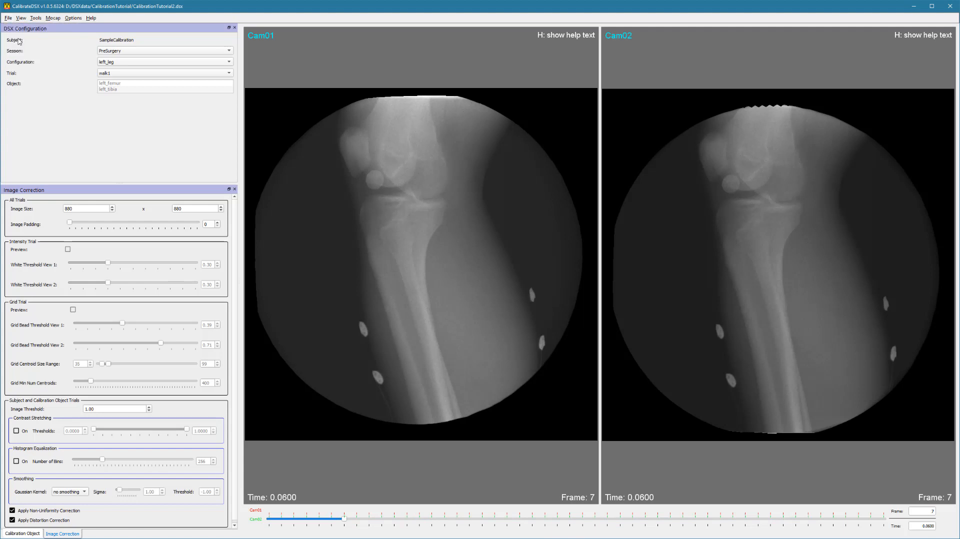